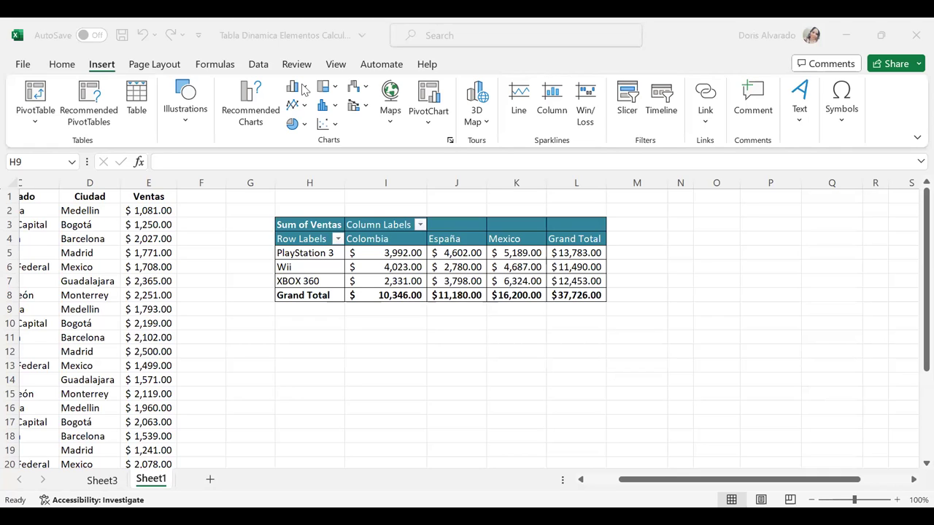
Step: Start inserting a PivotChart based on the sales pivot table
{"action": "left_click", "coordinate": [303, 89]}
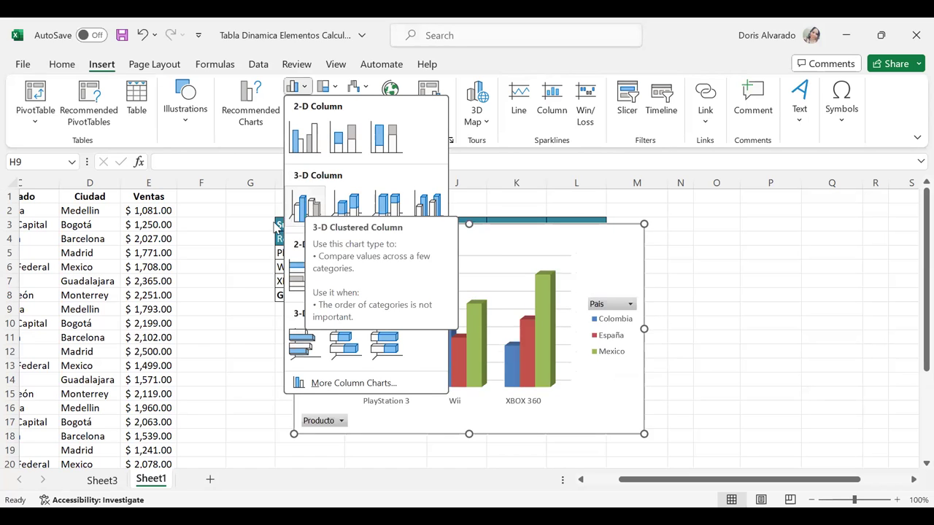
{"action": "left_click", "coordinate": [229, 231]}
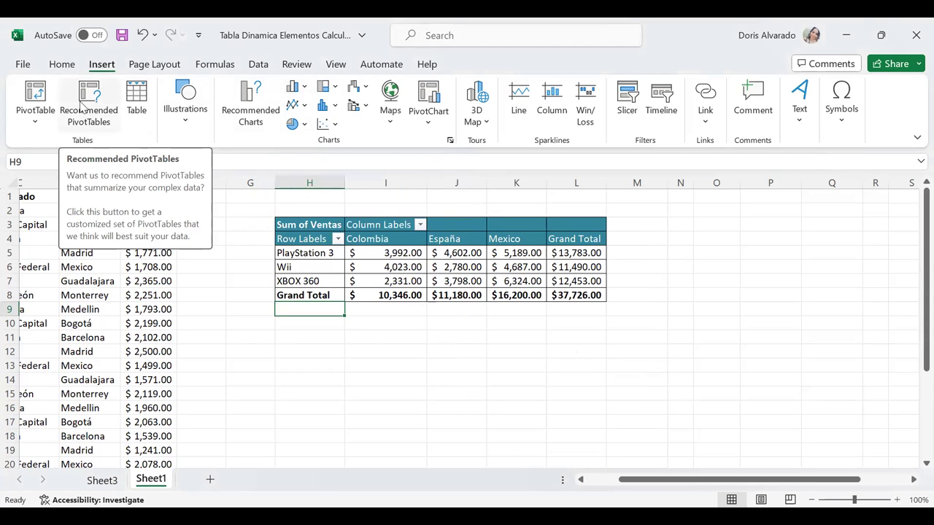
{"action": "left_click", "coordinate": [430, 129]}
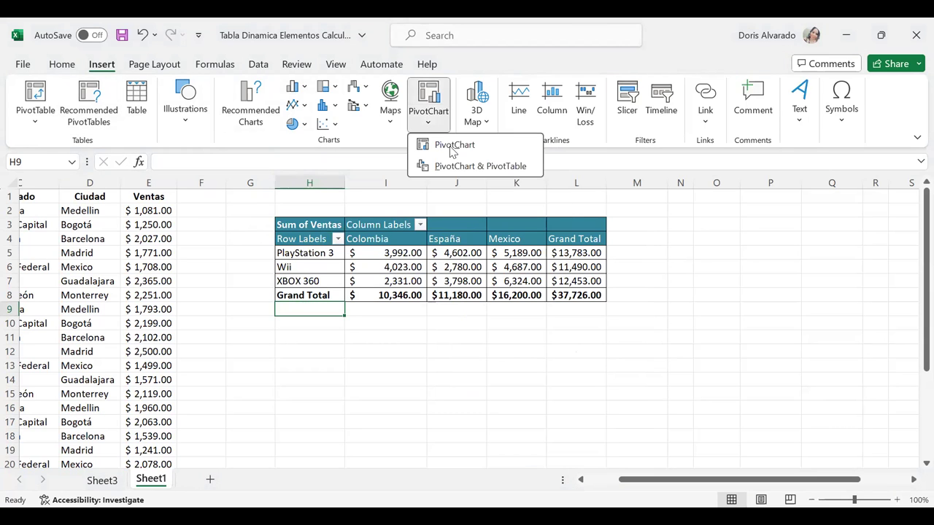
{"action": "left_click", "coordinate": [452, 148]}
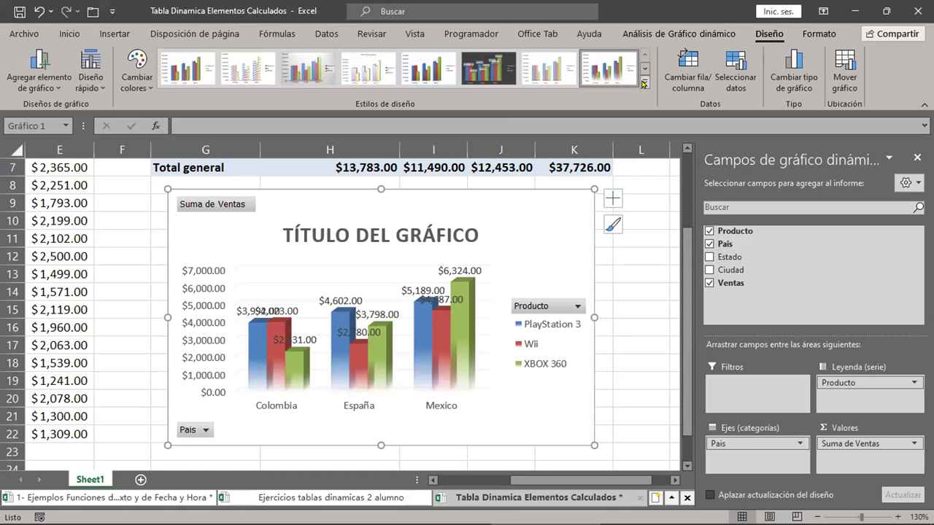
Step: Try the tenth and eleventh gallery chart styles on the pivot chart
{"action": "left_click", "coordinate": [643, 84]}
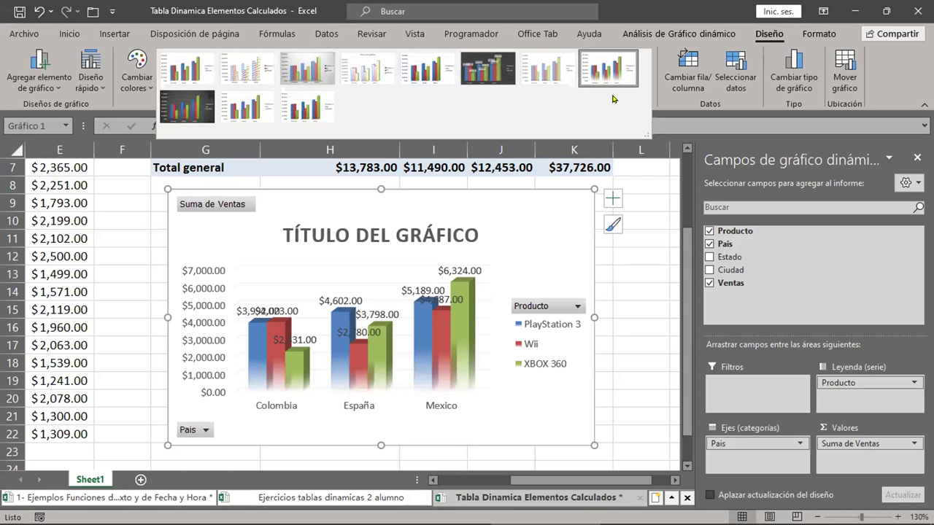
{"action": "left_click", "coordinate": [255, 106]}
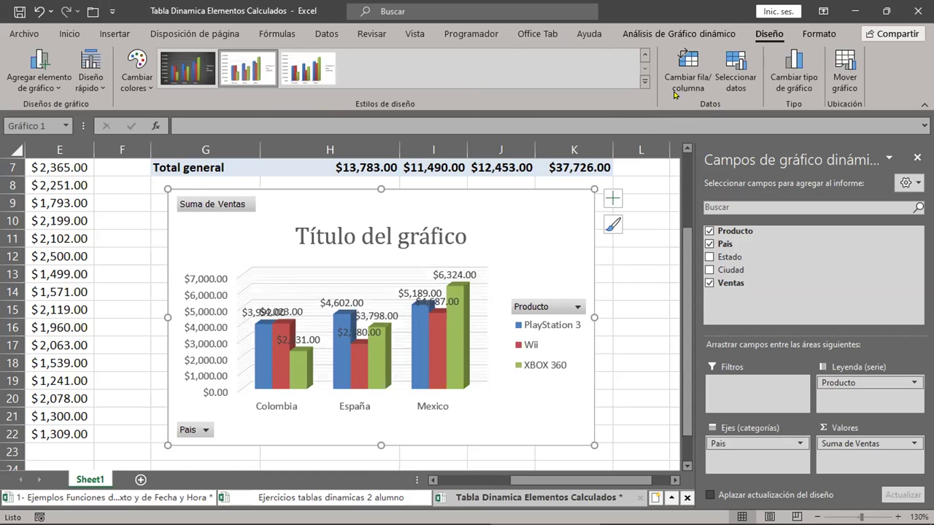
{"action": "left_click", "coordinate": [642, 83]}
{"action": "left_click", "coordinate": [308, 115]}
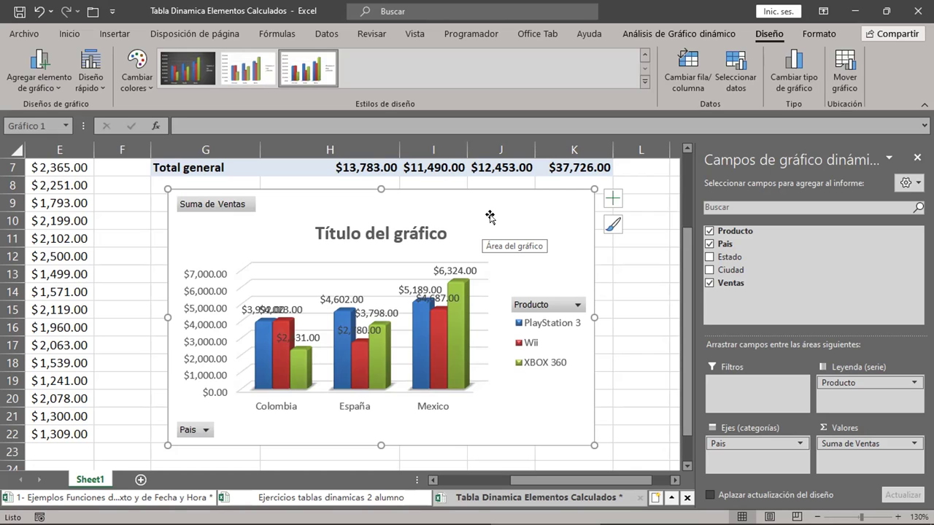
Step: Try the grey gradient, hatched-column and plain first chart styles on the pivot chart
{"action": "left_click", "coordinate": [643, 83]}
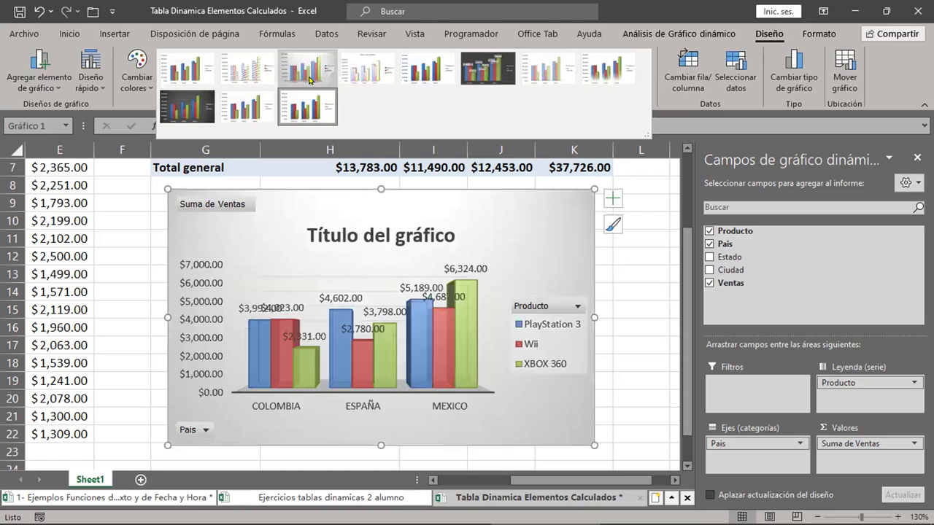
{"action": "left_click", "coordinate": [308, 79]}
{"action": "left_click", "coordinate": [255, 79]}
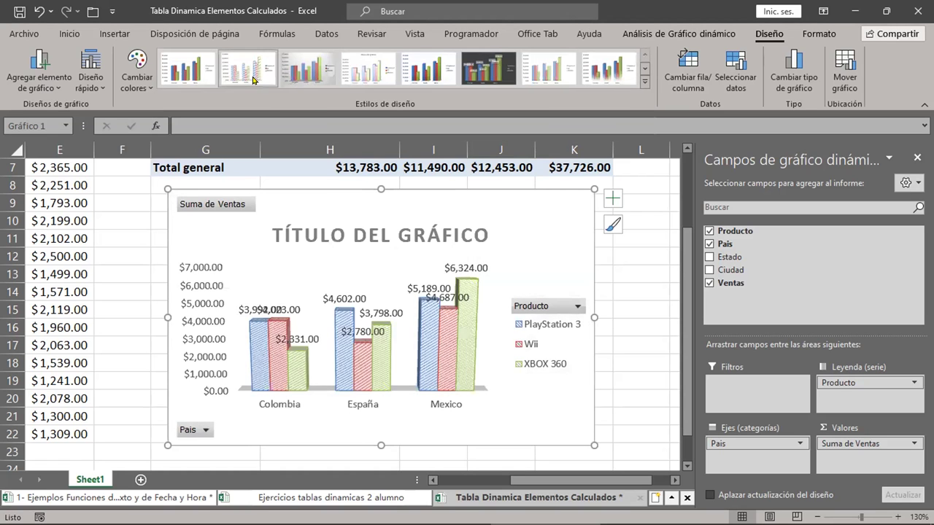
{"action": "left_click", "coordinate": [176, 83]}
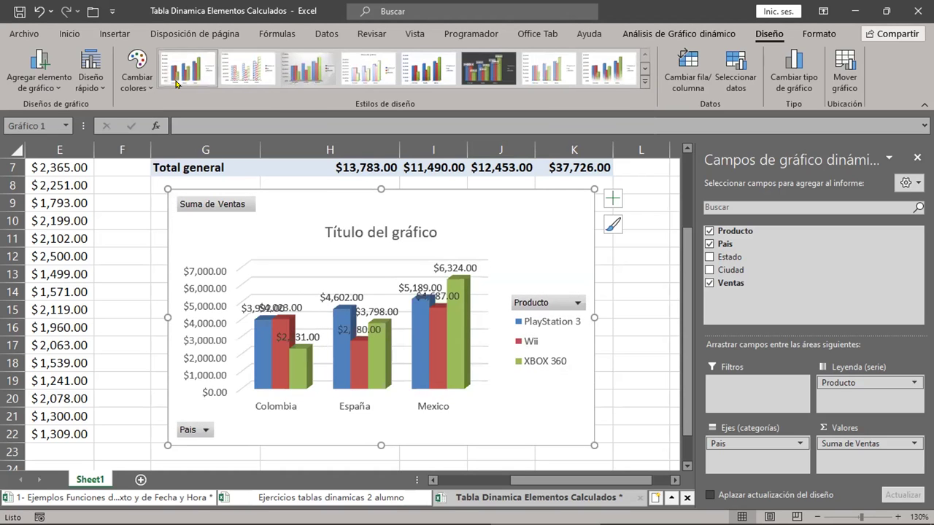
Step: Compare further chart styles and apply the dark-background style with boxed data labels to the pivot chart
{"action": "left_click", "coordinate": [309, 74]}
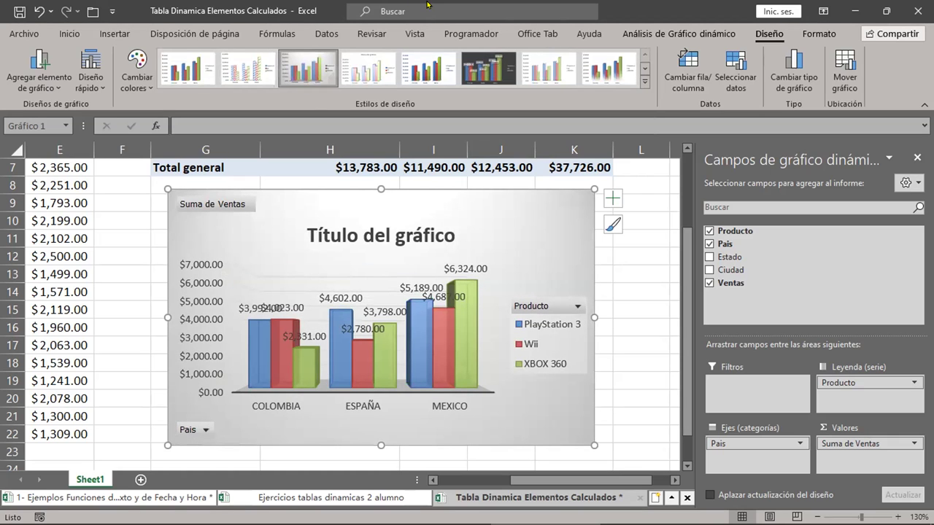
{"action": "left_click", "coordinate": [368, 64]}
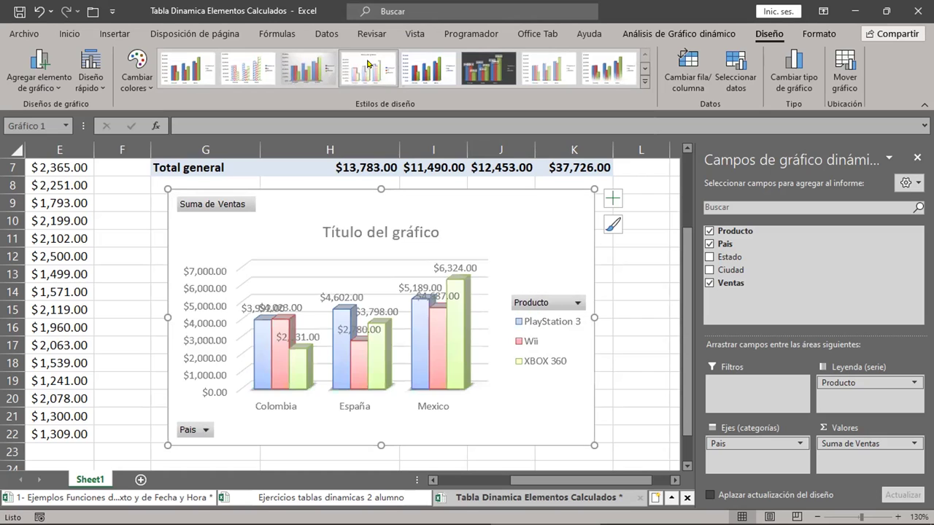
{"action": "left_click", "coordinate": [430, 71]}
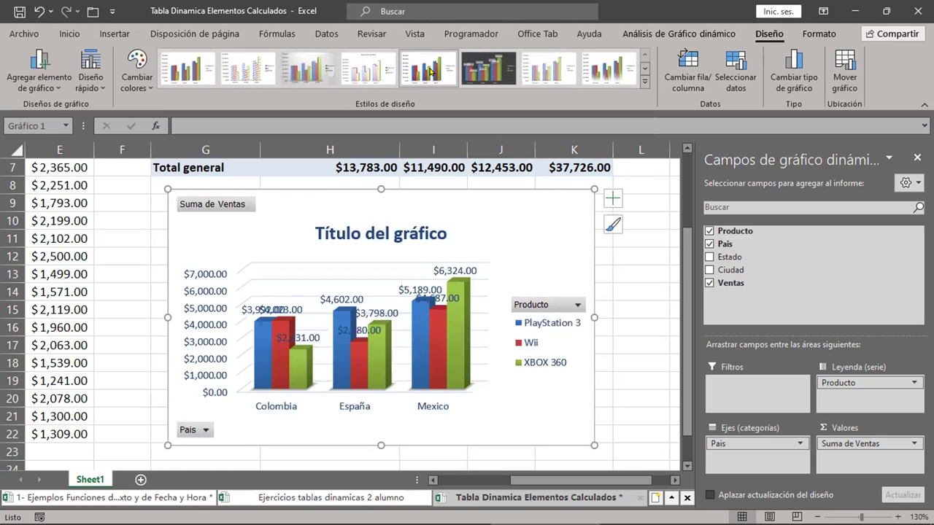
{"action": "left_click", "coordinate": [488, 75]}
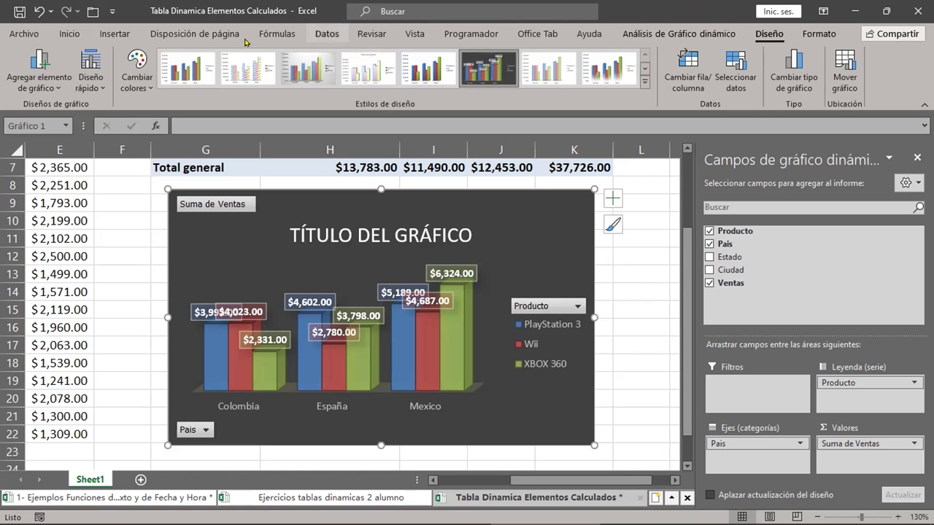
Step: Apply the quick layout Diseño 4, with a lower legend and outside-end data labels, to the pivot chart
{"action": "left_click", "coordinate": [102, 93]}
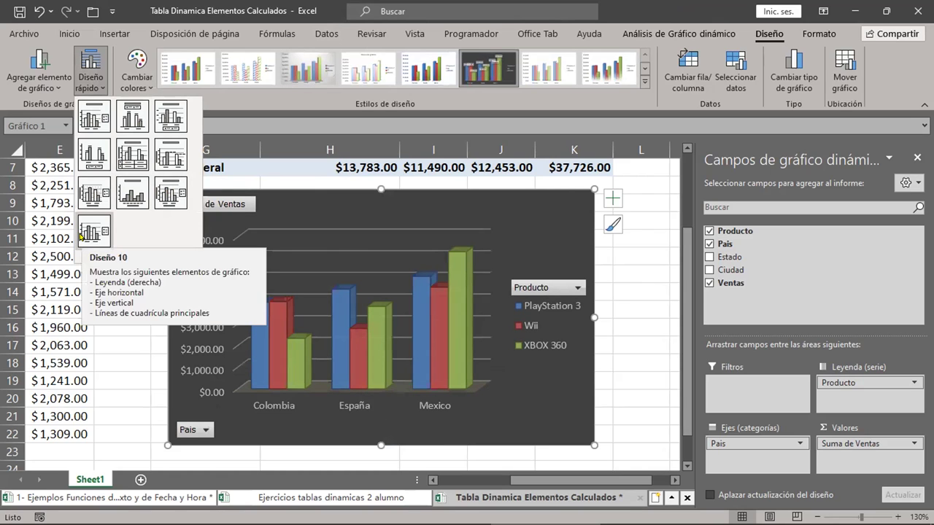
{"action": "left_click", "coordinate": [125, 191]}
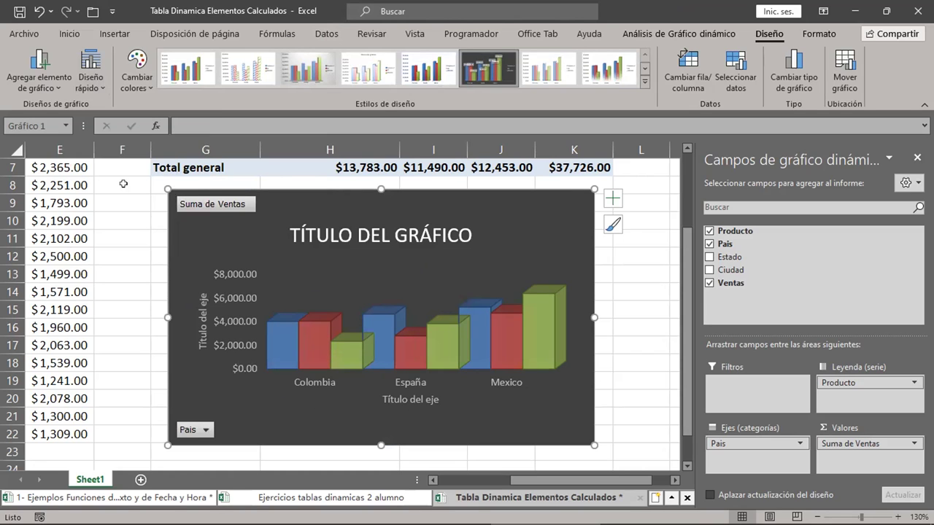
{"action": "left_click", "coordinate": [92, 82]}
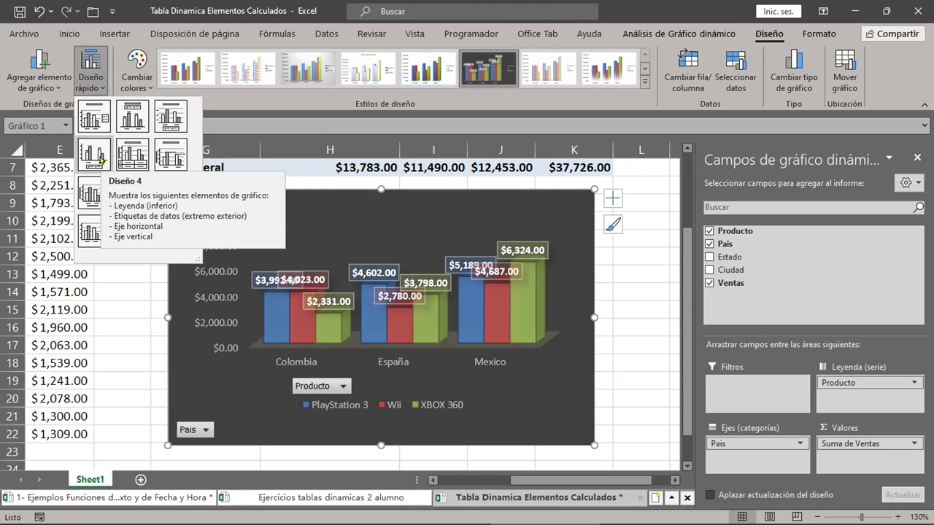
{"action": "left_click", "coordinate": [100, 159]}
Step: Enlarge the pivot chart down to row 29 and across to column Q, closing the chart field list to make room
{"action": "scroll", "coordinate": [468, 343], "scroll_direction": "down", "scroll_amount": 2}
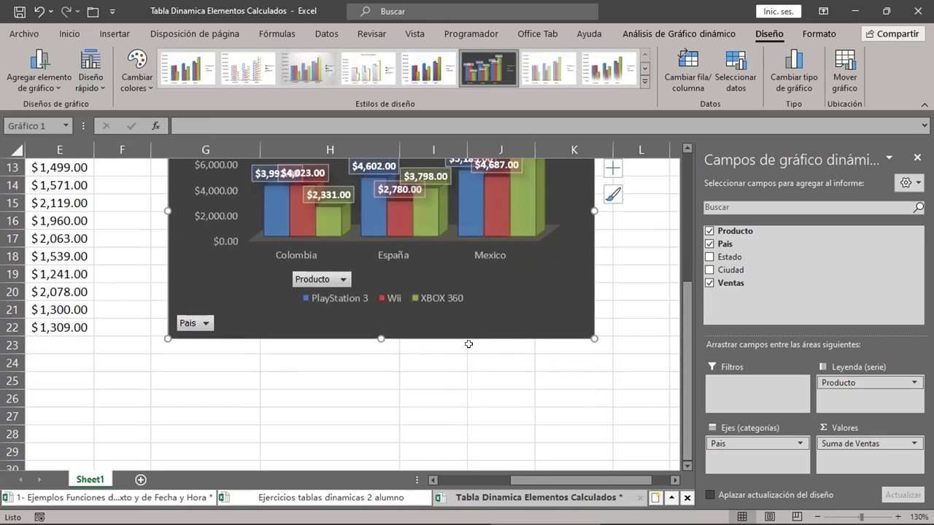
{"action": "left_click_drag", "start_coordinate": [380, 338], "coordinate": [362, 452]}
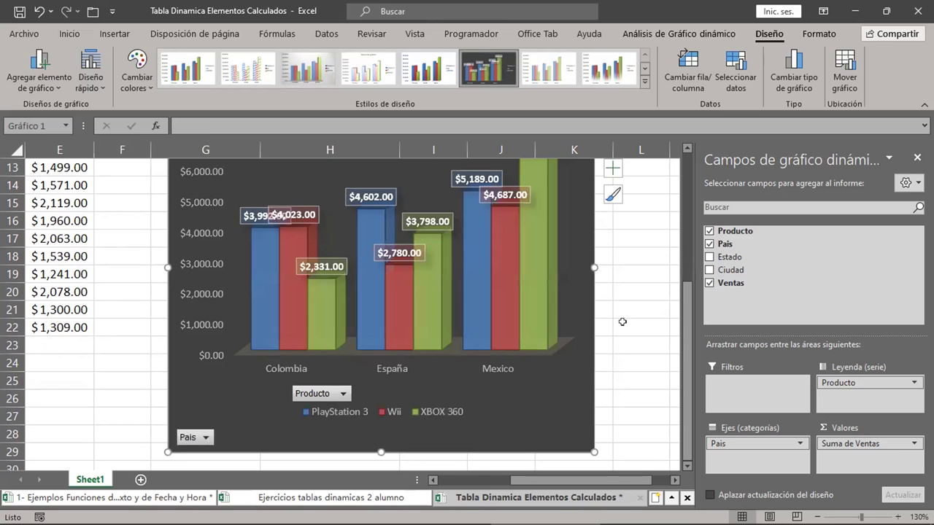
{"action": "scroll", "coordinate": [622, 322], "scroll_direction": "up", "scroll_amount": 3}
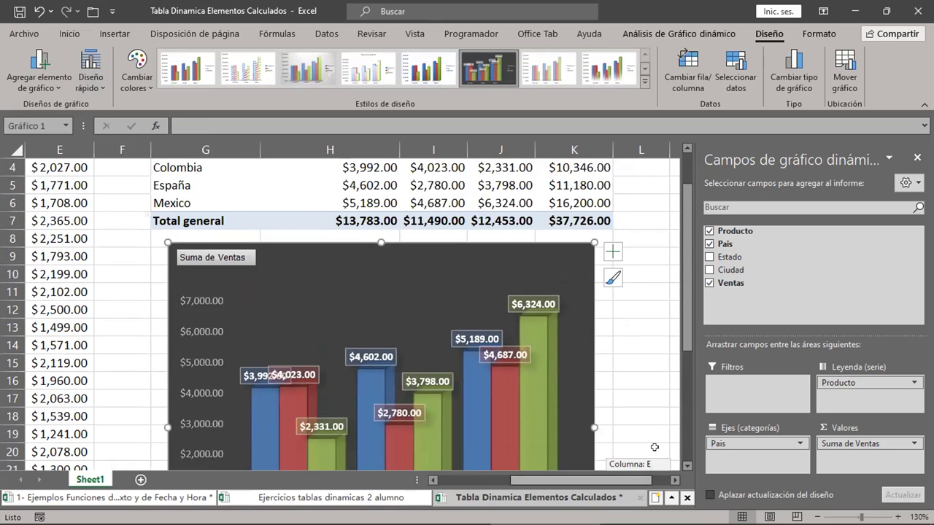
{"action": "scroll", "coordinate": [655, 447], "scroll_direction": "right", "scroll_amount": 1}
{"action": "left_click_drag", "start_coordinate": [526, 428], "coordinate": [635, 426]}
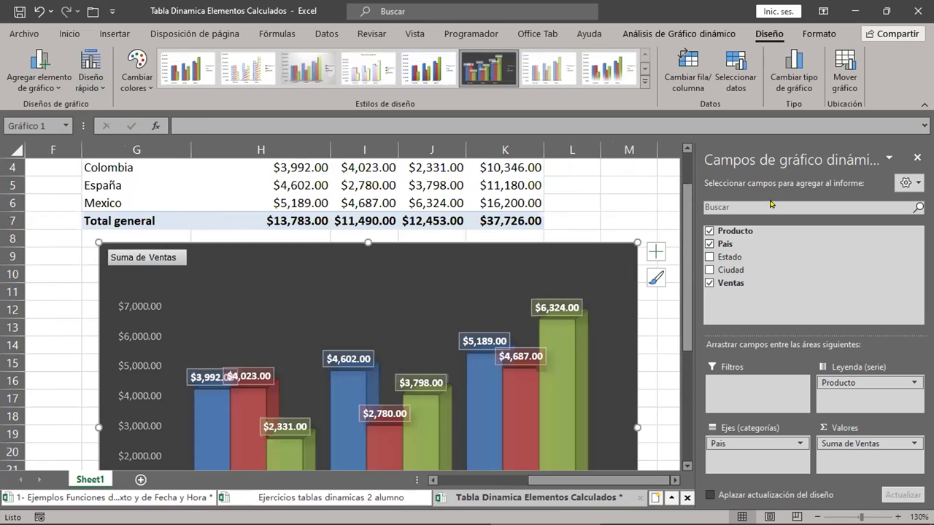
{"action": "left_click", "coordinate": [917, 158]}
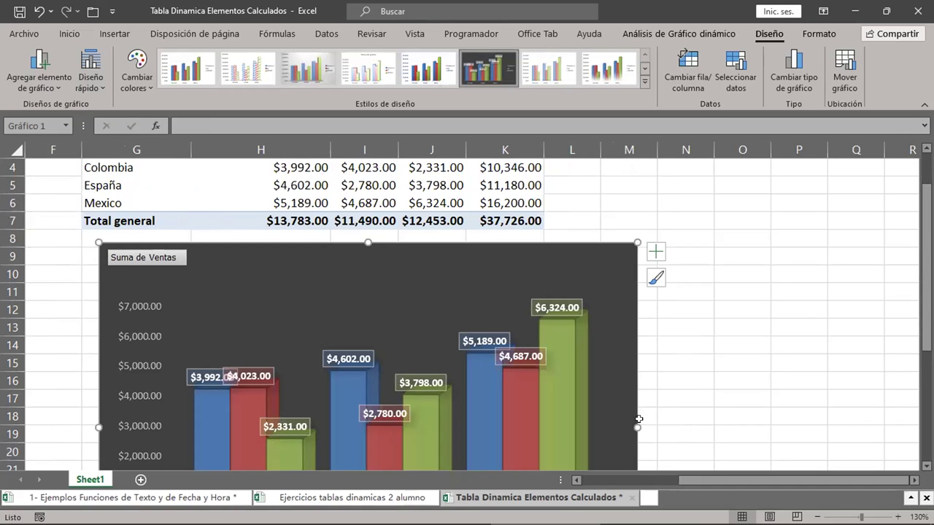
{"action": "left_click_drag", "start_coordinate": [634, 422], "coordinate": [880, 426]}
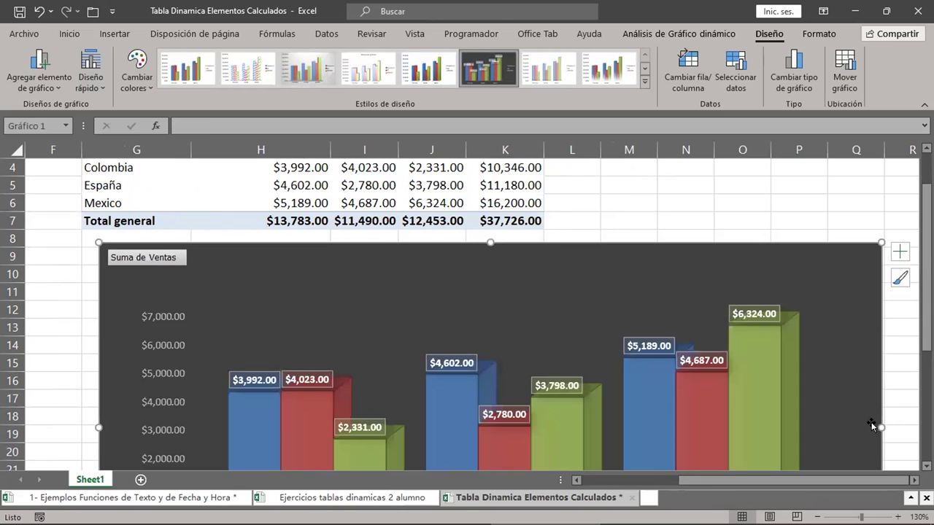
Step: Review the enlarged chart's columns, labels and legend against the pivot table above it
{"action": "scroll", "coordinate": [814, 382], "scroll_direction": "down", "scroll_amount": 2}
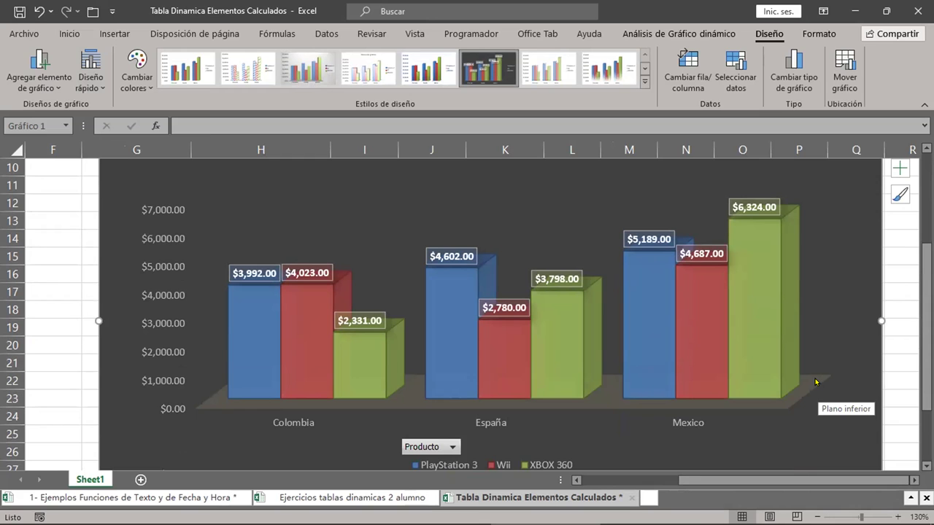
{"action": "scroll", "coordinate": [815, 381], "scroll_direction": "up", "scroll_amount": 3}
{"action": "scroll", "coordinate": [815, 381], "scroll_direction": "down", "scroll_amount": 3}
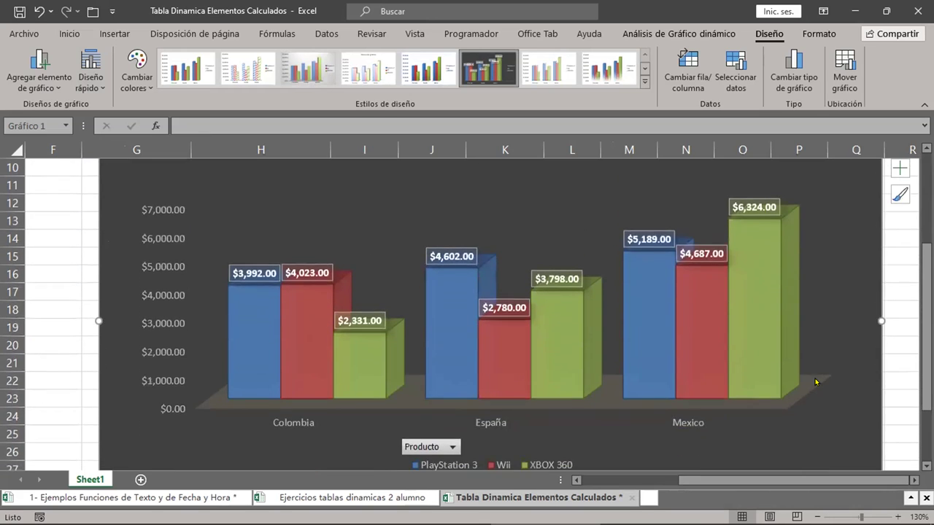
{"action": "scroll", "coordinate": [815, 381], "scroll_direction": "up", "scroll_amount": 2}
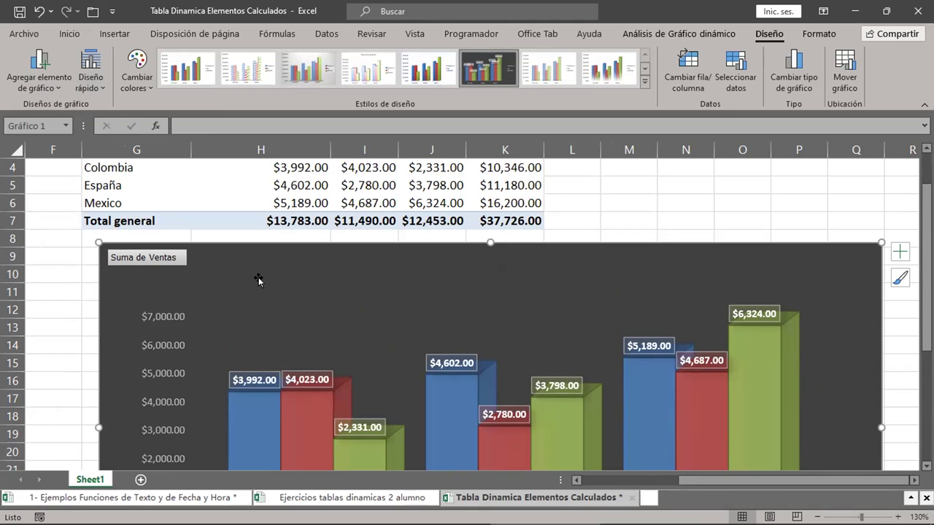
{"action": "scroll", "coordinate": [261, 284], "scroll_direction": "down", "scroll_amount": 1}
{"action": "scroll", "coordinate": [262, 283], "scroll_direction": "down", "scroll_amount": 2}
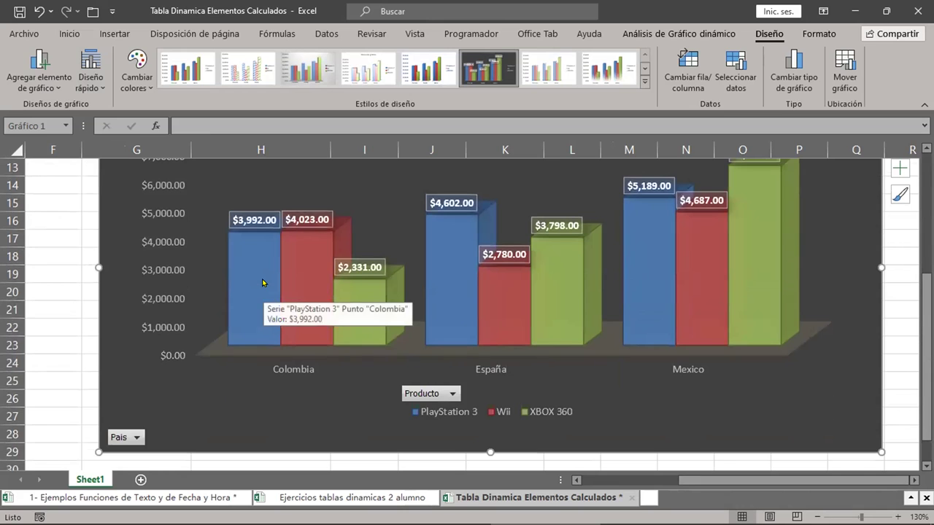
{"action": "scroll", "coordinate": [262, 282], "scroll_direction": "up", "scroll_amount": 4}
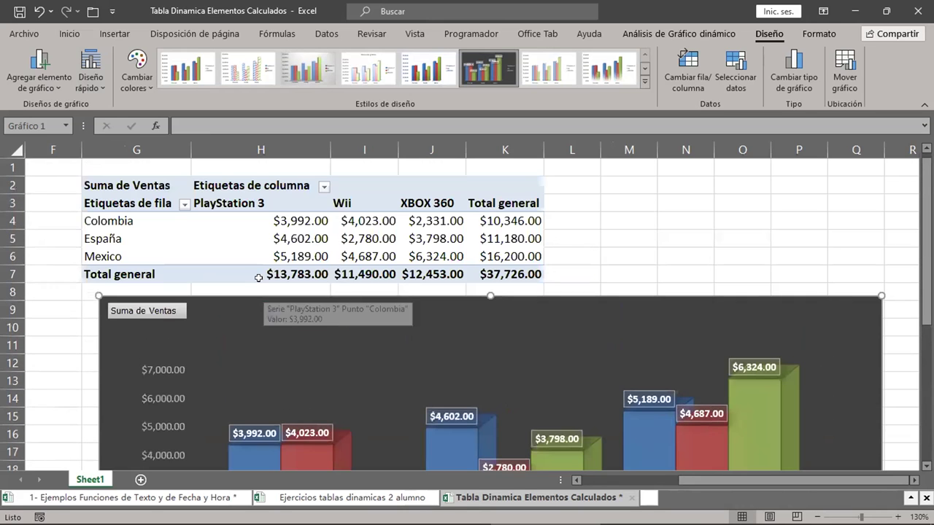
{"action": "scroll", "coordinate": [350, 368], "scroll_direction": "down", "scroll_amount": 4}
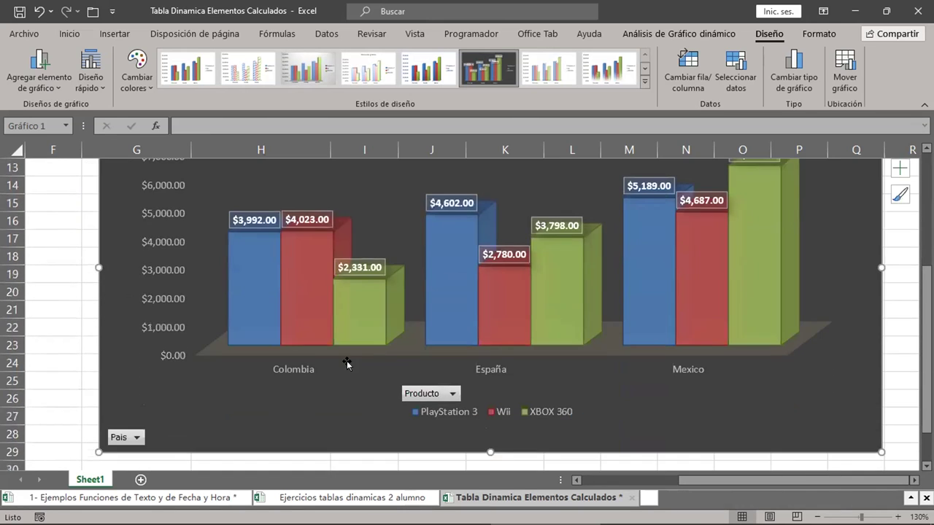
Step: Filter the pivot chart by Producto to show only Wii
{"action": "left_click", "coordinate": [450, 392]}
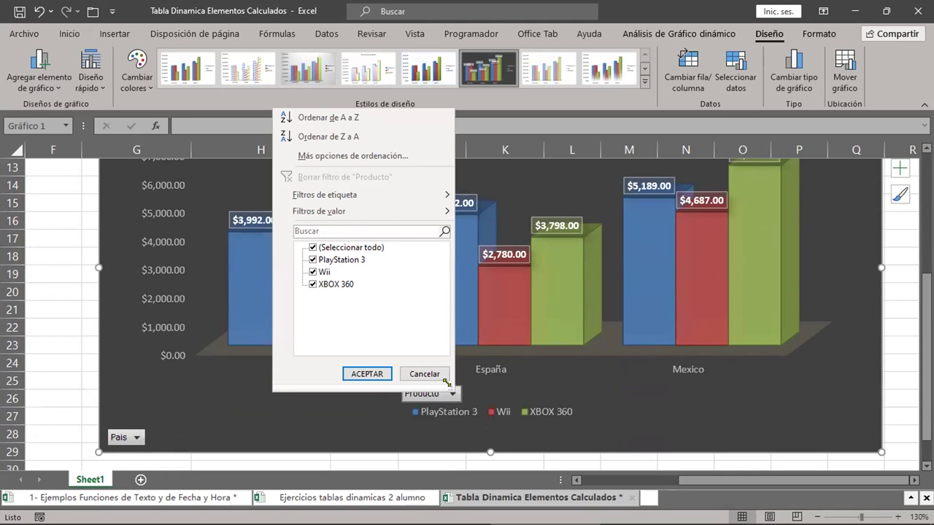
{"action": "left_click", "coordinate": [311, 249]}
{"action": "left_click", "coordinate": [311, 273]}
{"action": "left_click", "coordinate": [362, 374]}
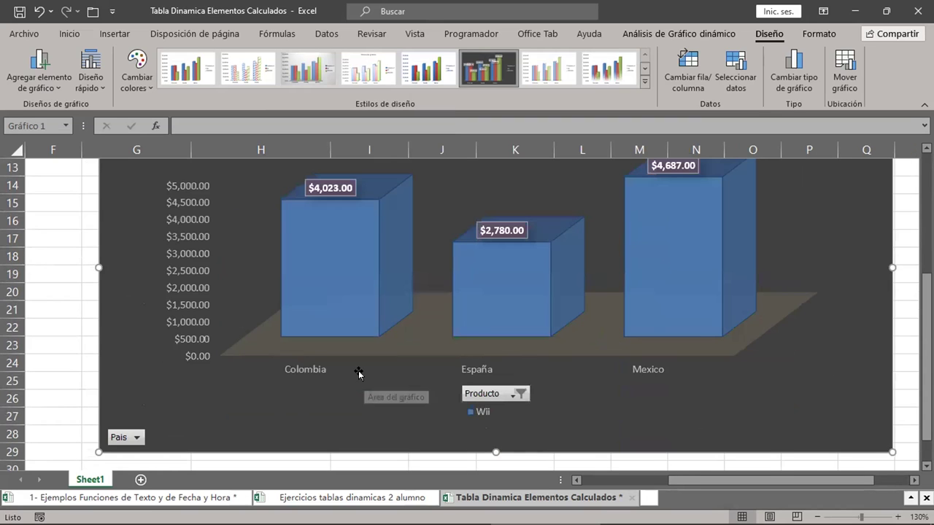
Step: Filter the pivot chart by Producto to show only XBOX 360 and compare it with the pivot table
{"action": "scroll", "coordinate": [666, 368], "scroll_direction": "up", "scroll_amount": 3}
{"action": "scroll", "coordinate": [669, 371], "scroll_direction": "down", "scroll_amount": 1}
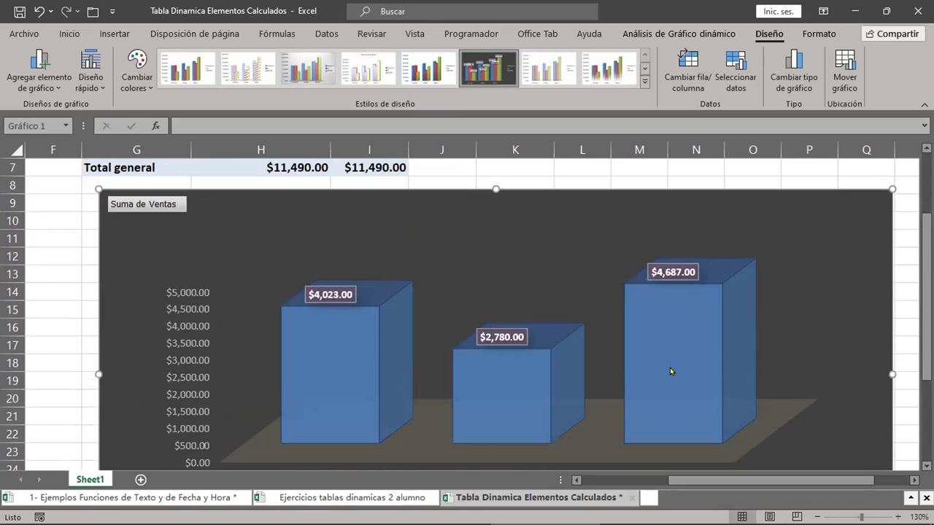
{"action": "scroll", "coordinate": [670, 371], "scroll_direction": "down", "scroll_amount": 1}
{"action": "scroll", "coordinate": [670, 371], "scroll_direction": "down", "scroll_amount": 2}
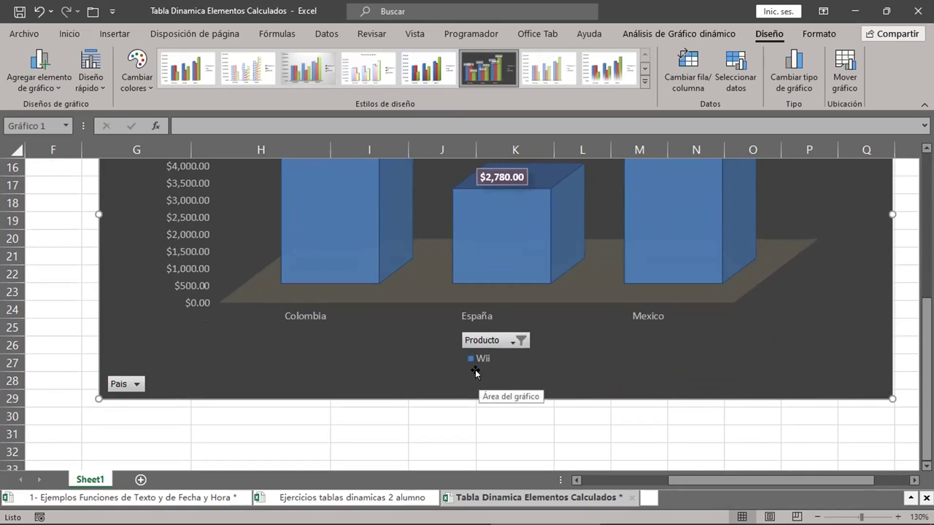
{"action": "left_click", "coordinate": [519, 341]}
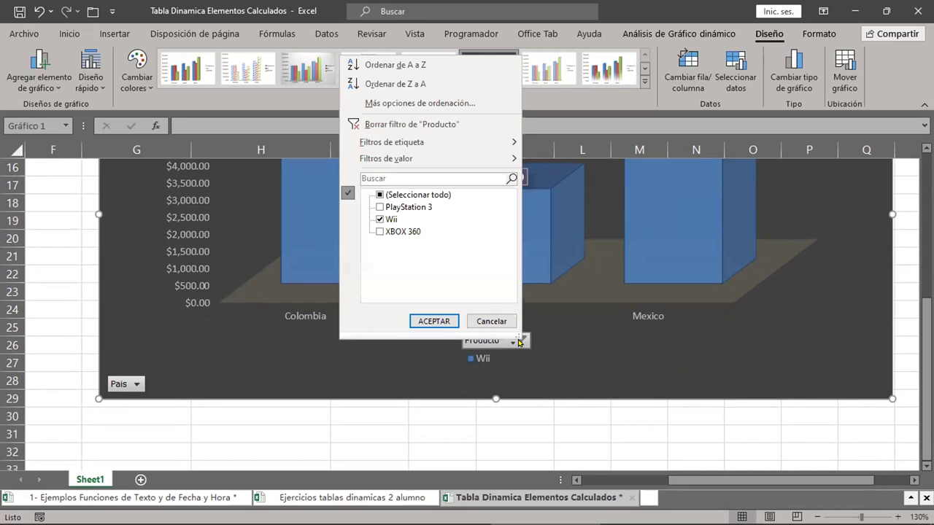
{"action": "left_click", "coordinate": [379, 219]}
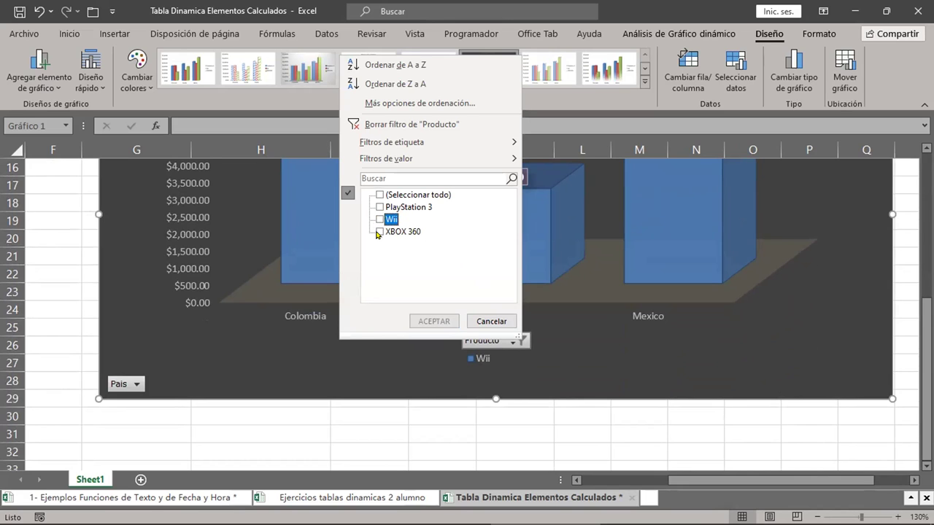
{"action": "left_click", "coordinate": [379, 231]}
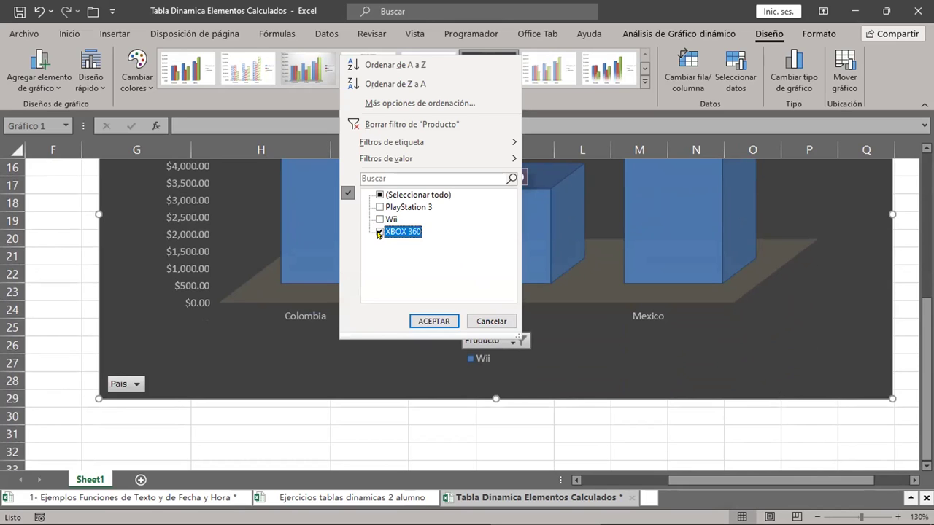
{"action": "left_click", "coordinate": [431, 319]}
{"action": "scroll", "coordinate": [617, 350], "scroll_direction": "up", "scroll_amount": 4}
{"action": "scroll", "coordinate": [617, 350], "scroll_direction": "down", "scroll_amount": 3}
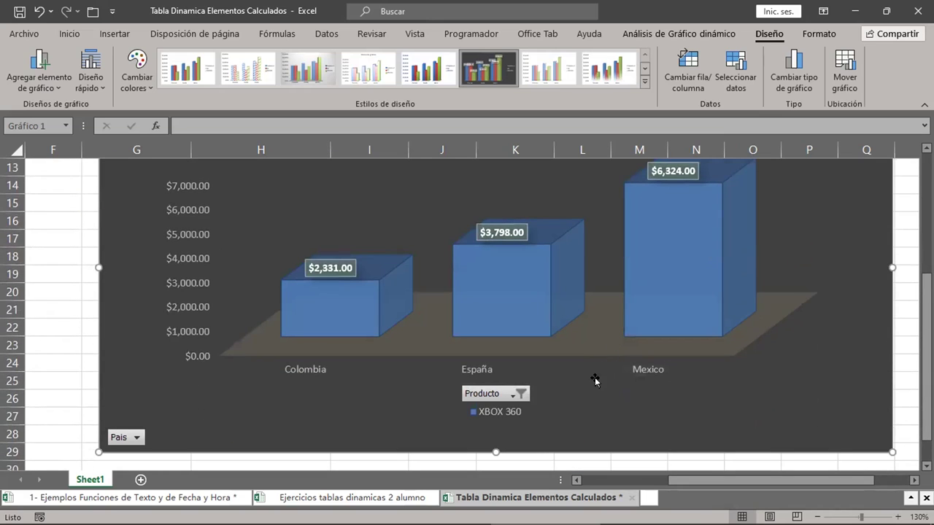
{"action": "scroll", "coordinate": [601, 372], "scroll_direction": "up", "scroll_amount": 4}
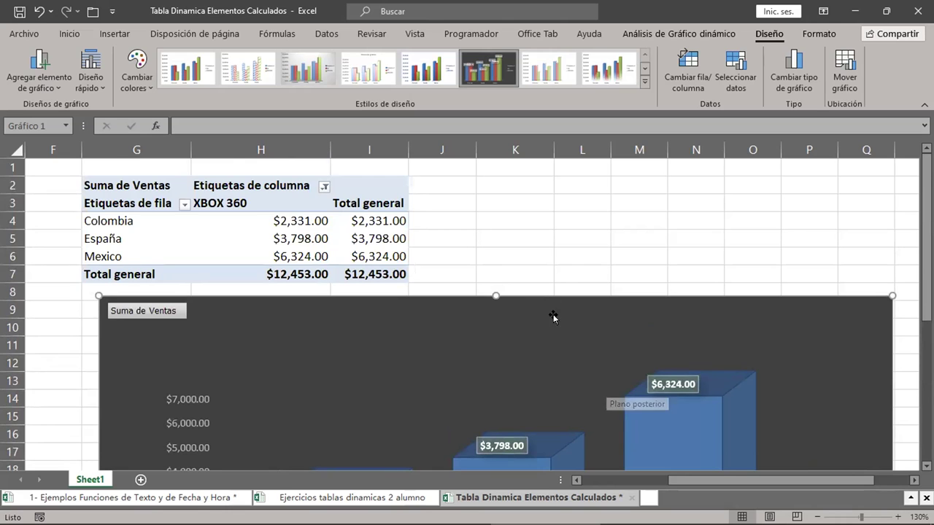
Step: Select all products in the chart's Producto filter and look at the Pais filter options without changing them
{"action": "scroll", "coordinate": [553, 321], "scroll_direction": "down", "scroll_amount": 4}
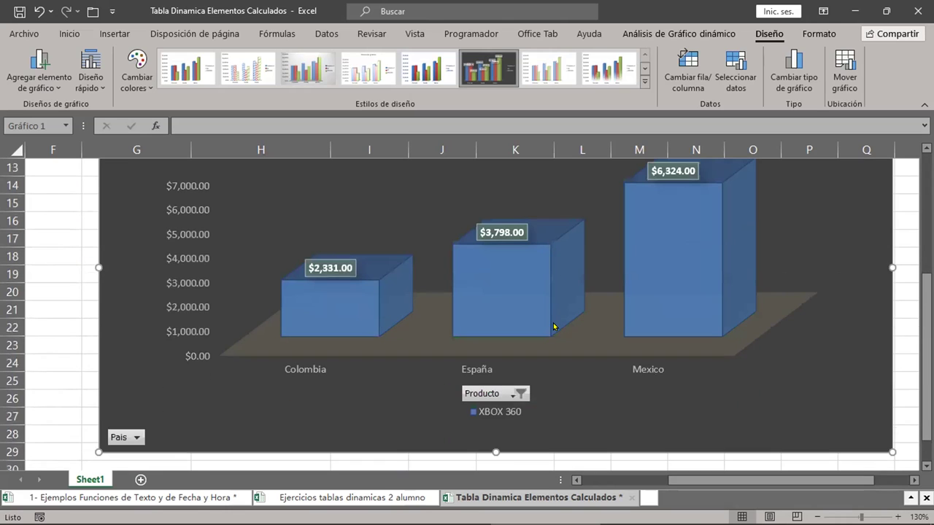
{"action": "left_click", "coordinate": [521, 393]}
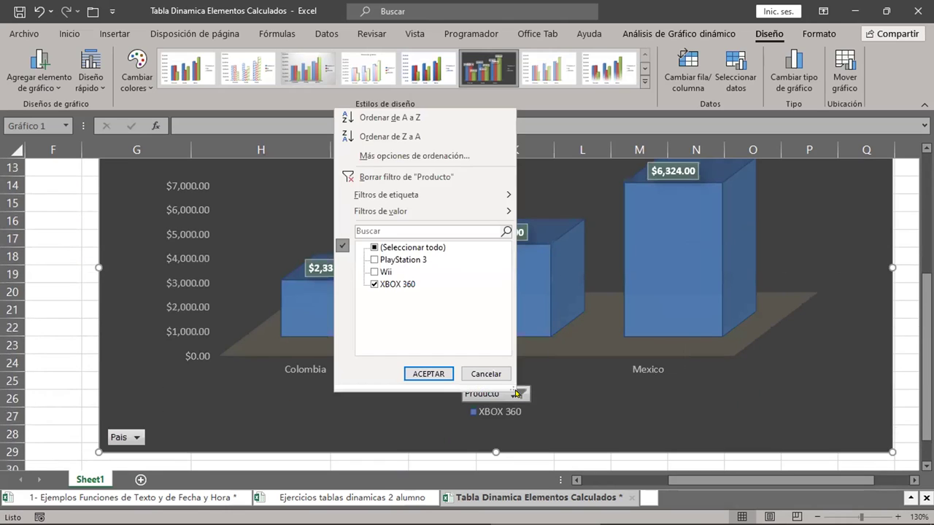
{"action": "left_click", "coordinate": [375, 248]}
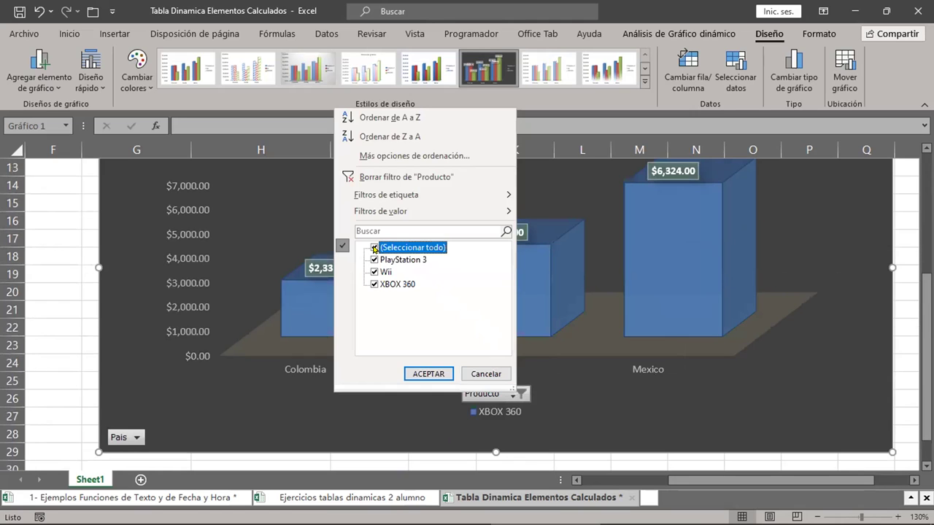
{"action": "left_click", "coordinate": [429, 375]}
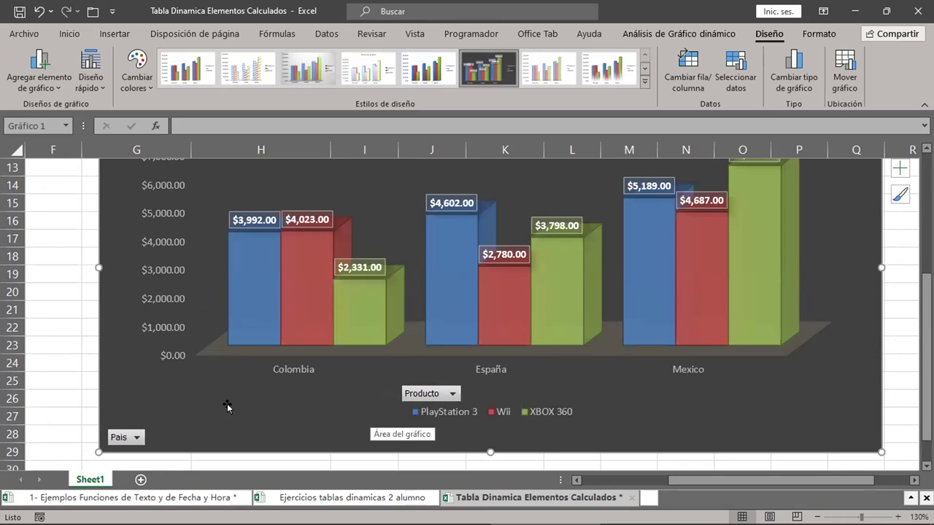
{"action": "left_click", "coordinate": [136, 439]}
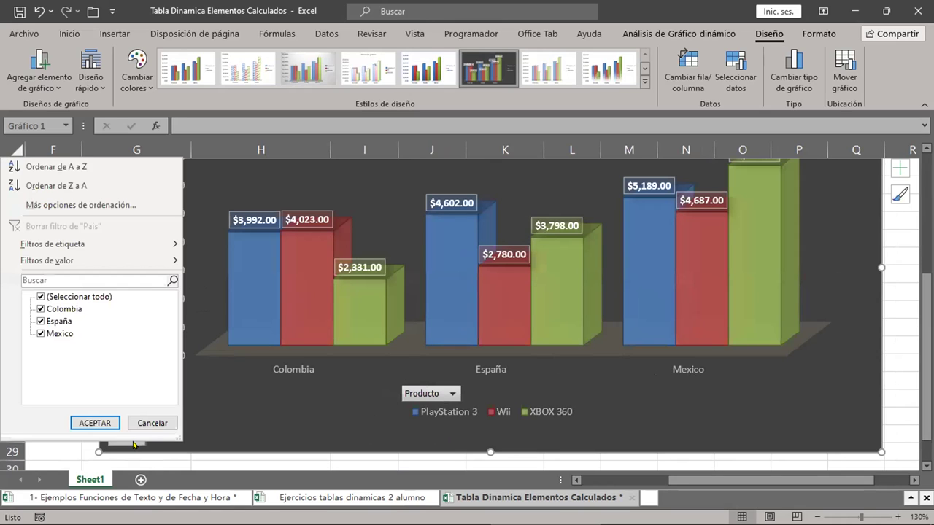
{"action": "left_click", "coordinate": [153, 423]}
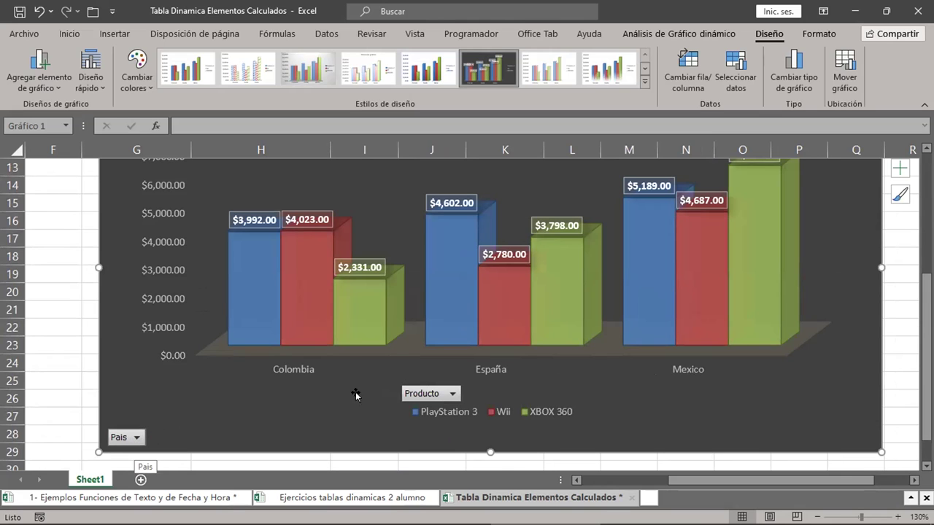
Step: Try out axis titles and a chart title on the pivot chart, removing each one after viewing it
{"action": "scroll", "coordinate": [573, 409], "scroll_direction": "up", "scroll_amount": 4}
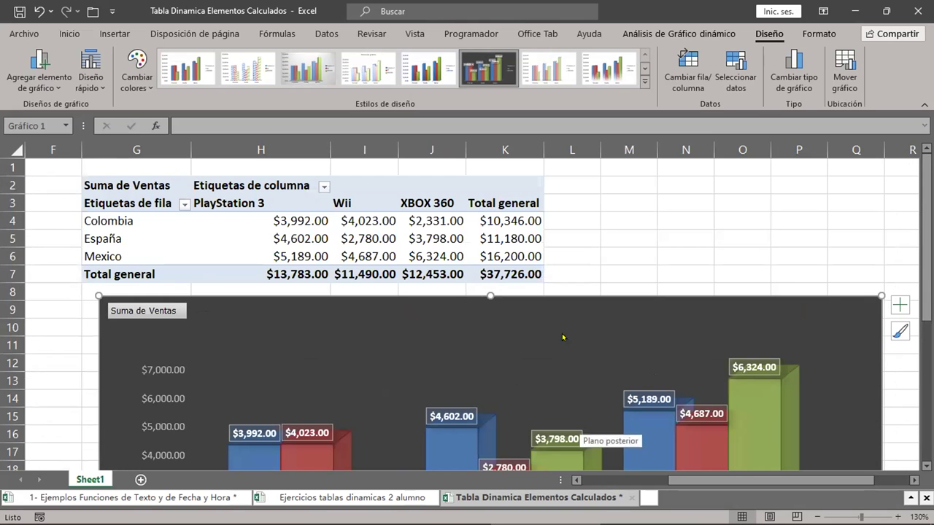
{"action": "left_click_drag", "start_coordinate": [451, 295], "coordinate": [455, 296]}
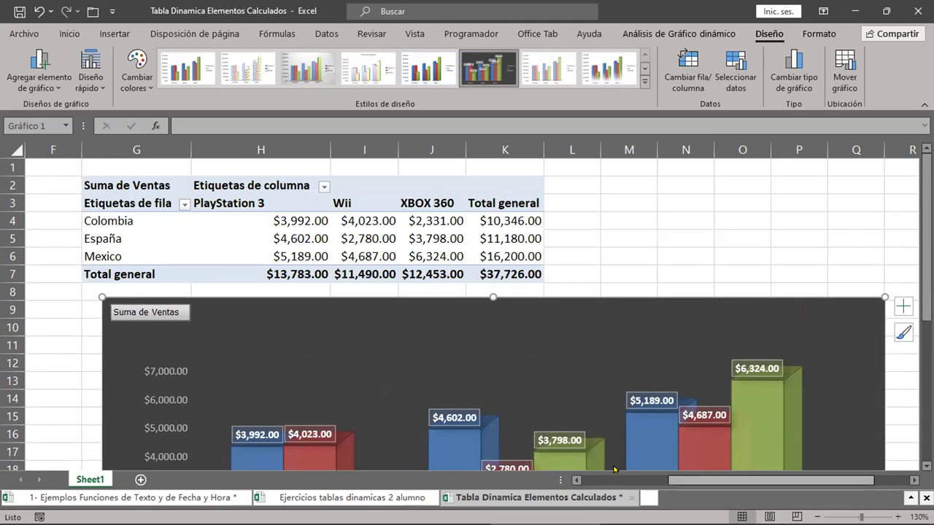
{"action": "scroll", "coordinate": [613, 469], "scroll_direction": "right", "scroll_amount": 2}
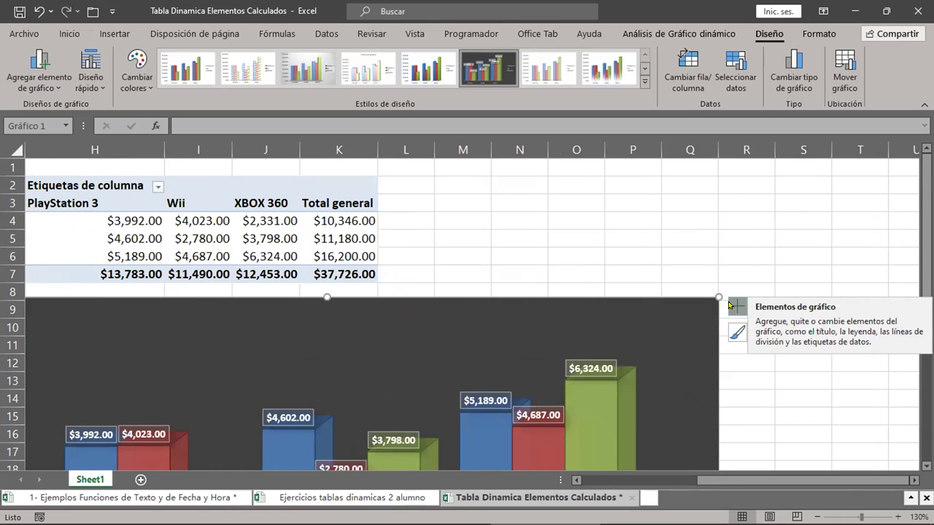
{"action": "left_click", "coordinate": [734, 306]}
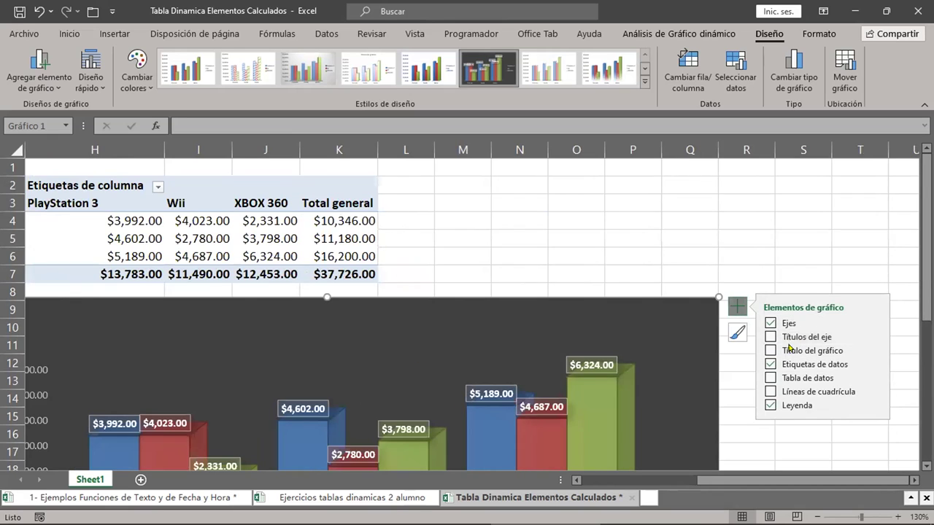
{"action": "scroll", "coordinate": [673, 390], "scroll_direction": "down", "scroll_amount": 5}
{"action": "scroll", "coordinate": [673, 392], "scroll_direction": "down", "scroll_amount": 1}
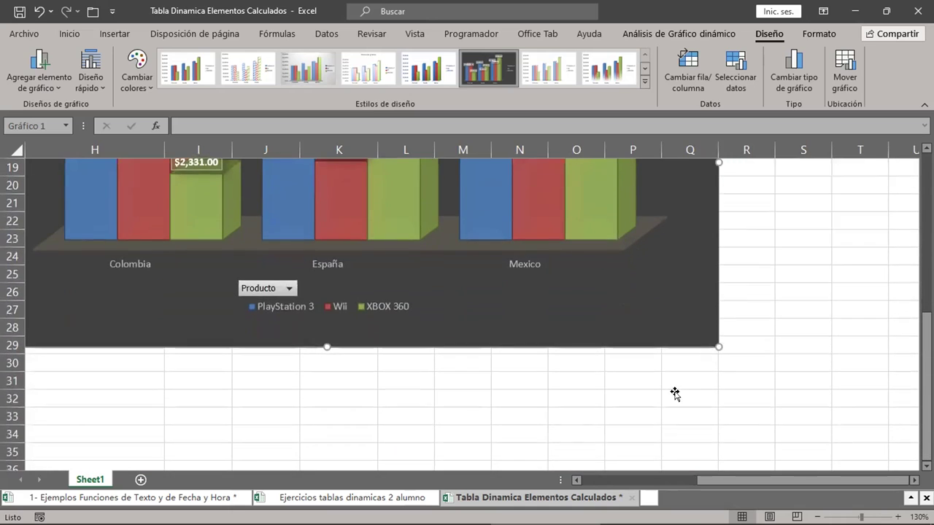
{"action": "scroll", "coordinate": [674, 391], "scroll_direction": "up", "scroll_amount": 2}
{"action": "left_click", "coordinate": [737, 168]}
{"action": "left_click", "coordinate": [770, 200]}
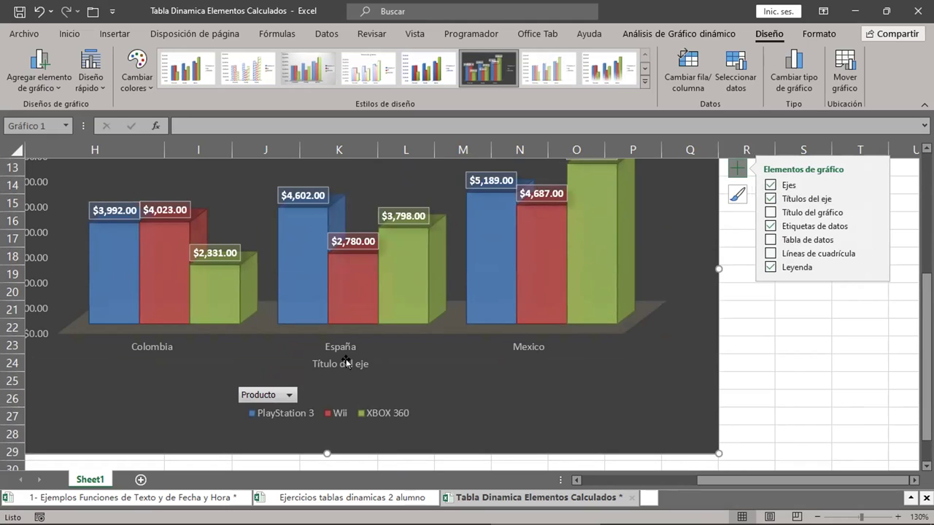
{"action": "left_click", "coordinate": [770, 199]}
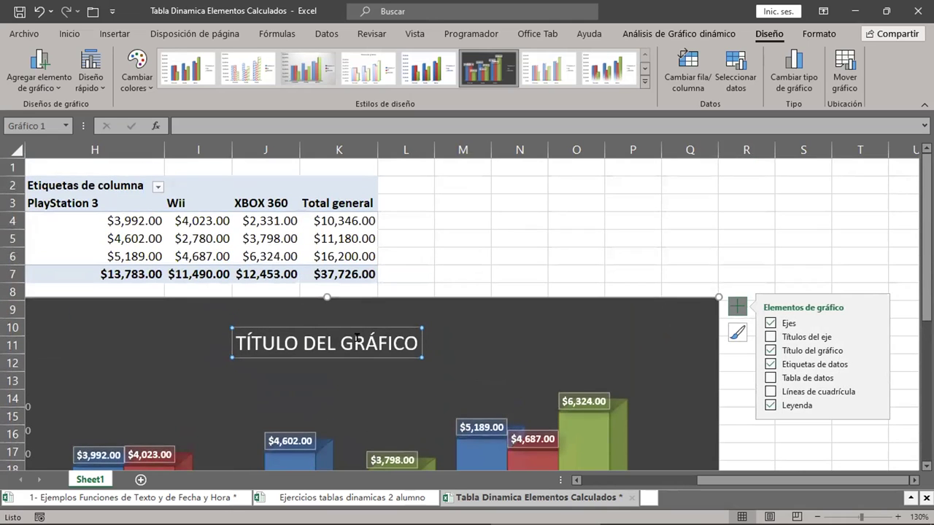
{"action": "left_click", "coordinate": [771, 350]}
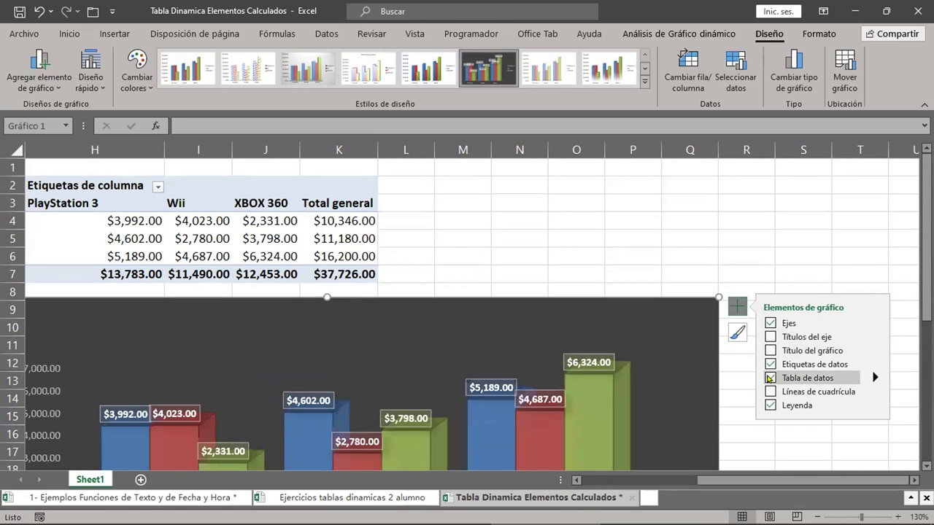
Step: Add a data table with legend keys beneath the pivot chart's columns and compare it with the pivot table
{"action": "left_click", "coordinate": [770, 378]}
{"action": "scroll", "coordinate": [478, 351], "scroll_direction": "down", "scroll_amount": 5}
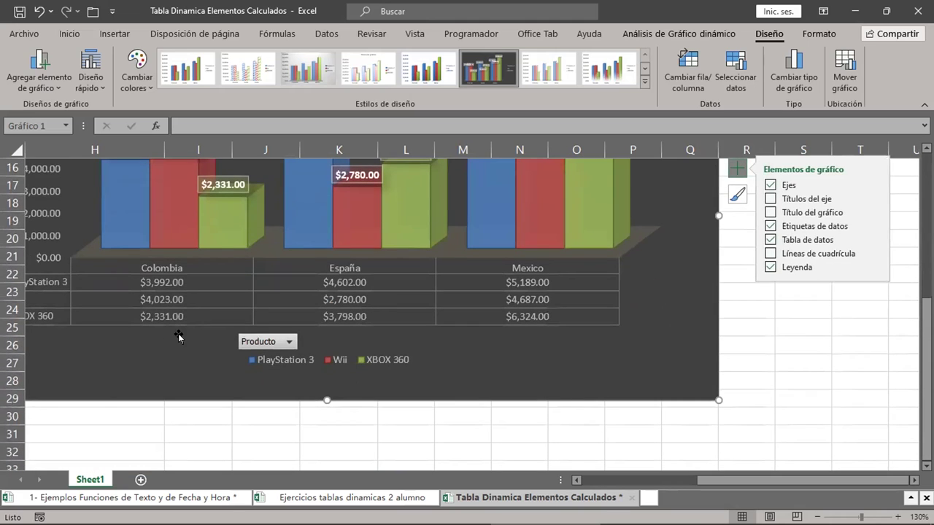
{"action": "scroll", "coordinate": [486, 462], "scroll_direction": "left", "scroll_amount": 1}
{"action": "scroll", "coordinate": [486, 462], "scroll_direction": "left", "scroll_amount": 3}
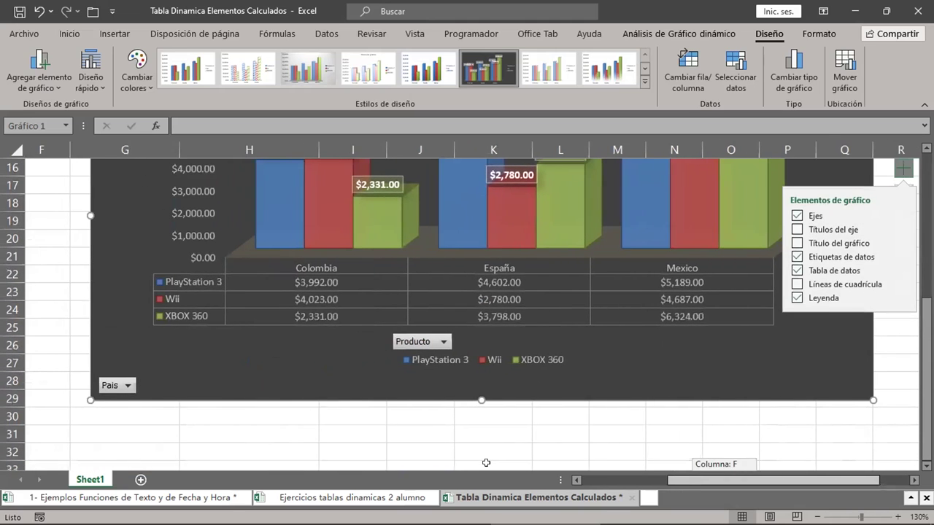
{"action": "scroll", "coordinate": [685, 452], "scroll_direction": "up", "scroll_amount": 1}
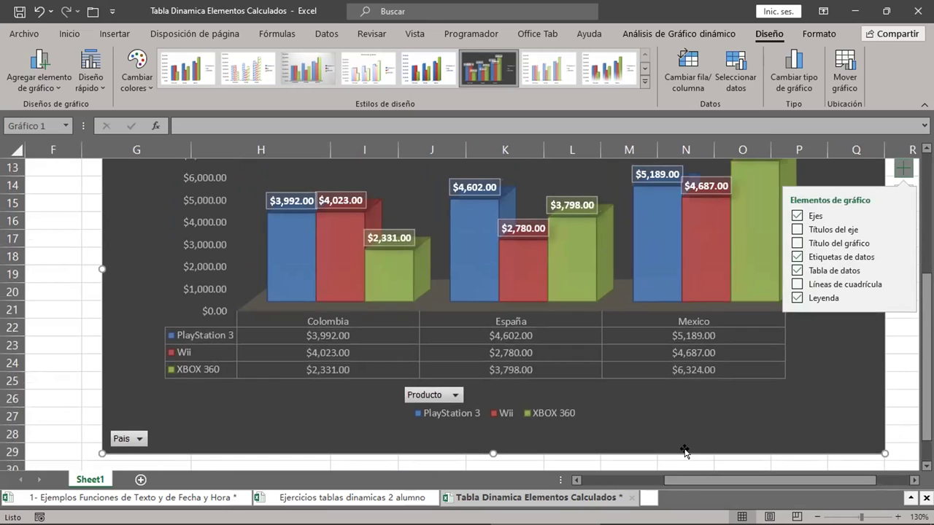
{"action": "scroll", "coordinate": [684, 451], "scroll_direction": "up", "scroll_amount": 4}
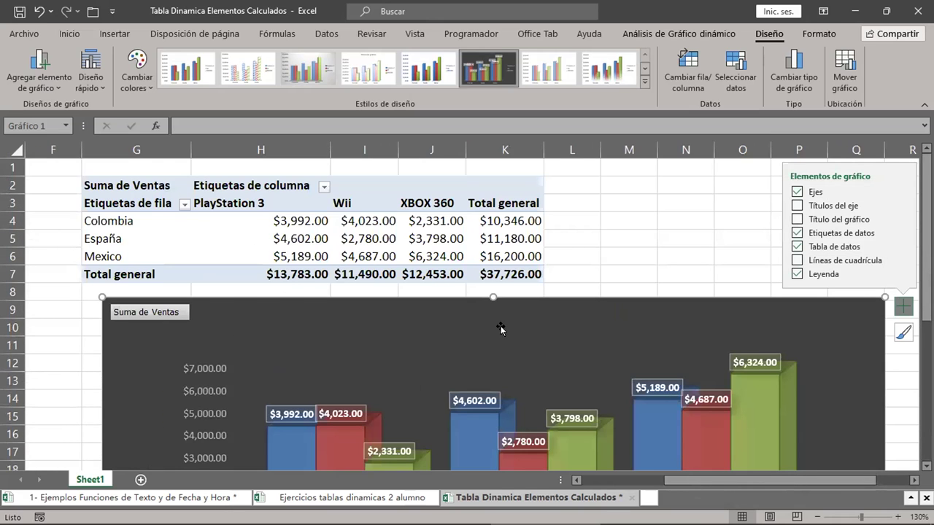
{"action": "scroll", "coordinate": [499, 327], "scroll_direction": "down", "scroll_amount": 4}
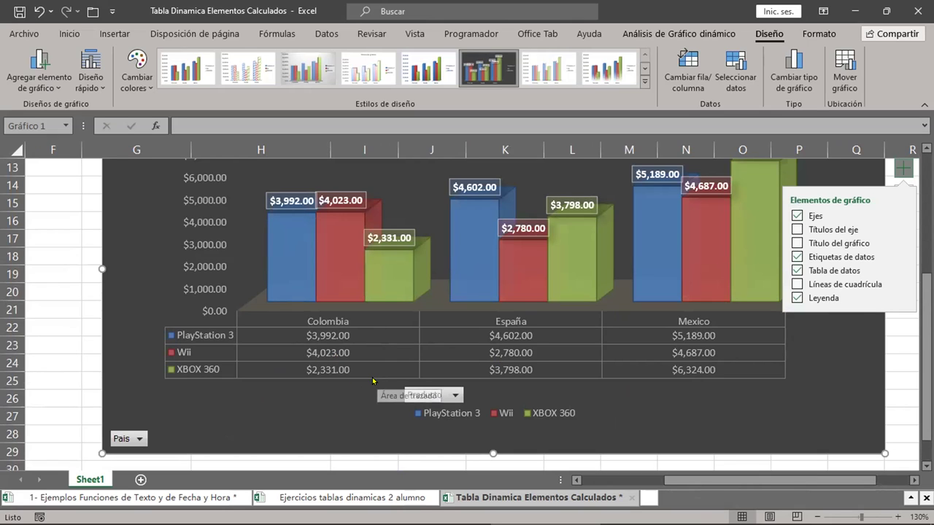
Step: Add gridlines to the pivot chart
{"action": "left_click", "coordinate": [796, 284]}
{"action": "scroll", "coordinate": [663, 345], "scroll_direction": "up", "scroll_amount": 2}
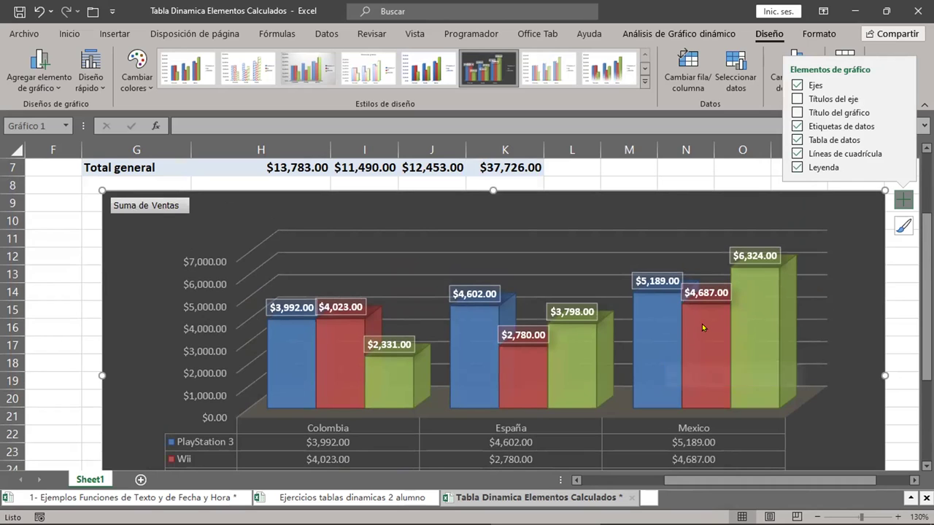
{"action": "mouse_move", "coordinate": [702, 326]}
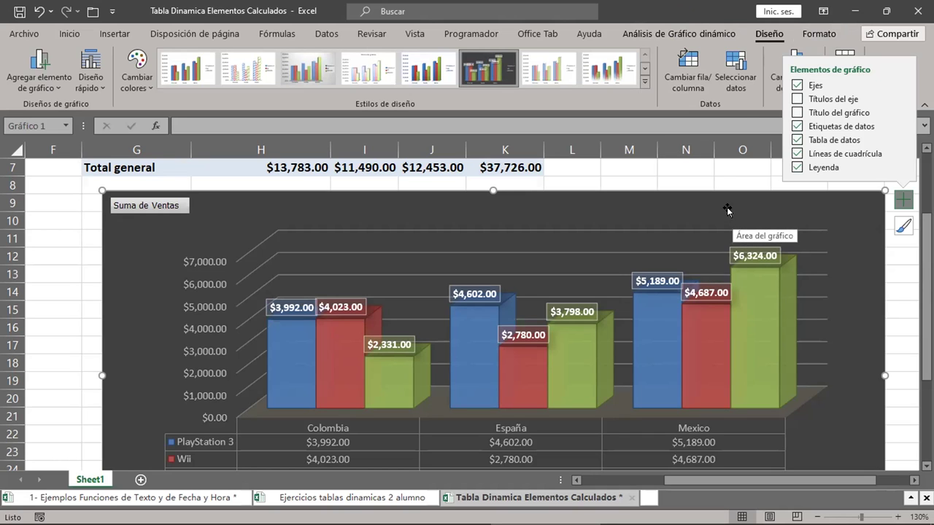
{"action": "left_click", "coordinate": [816, 33]}
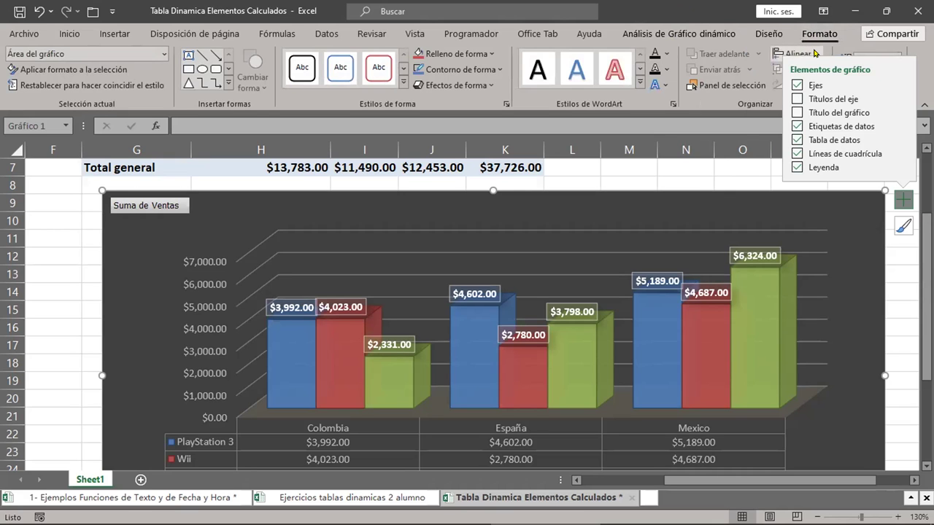
{"action": "left_click", "coordinate": [675, 123]}
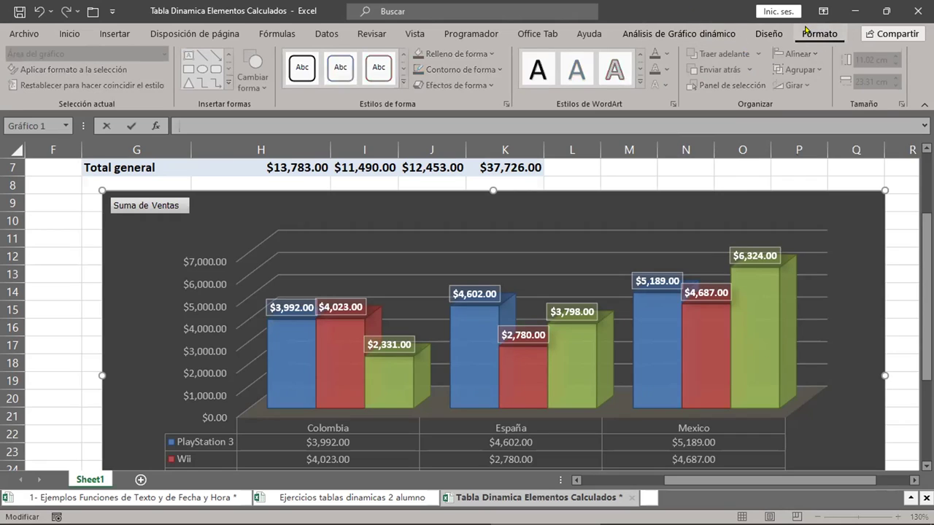
{"action": "left_click", "coordinate": [579, 202]}
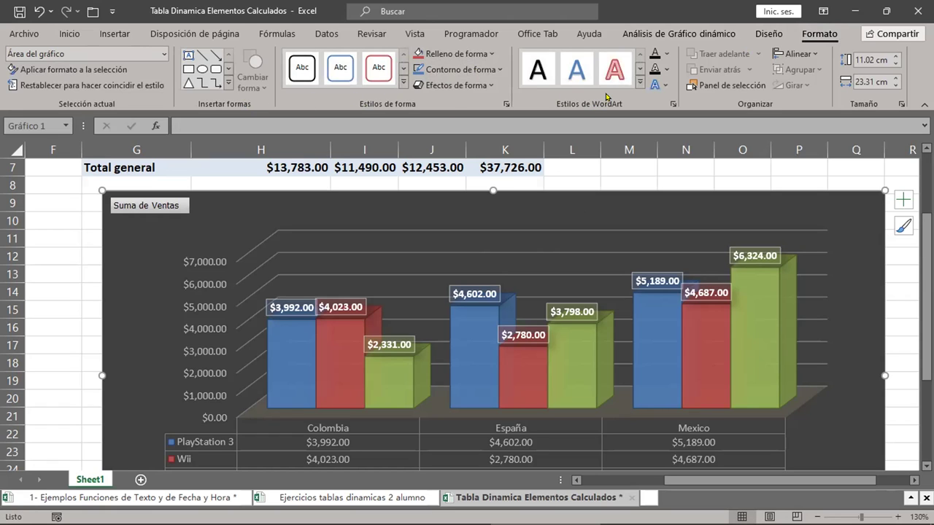
Step: Delete columns G through Q, which hold the sales pivot table and its pivot chart
{"action": "scroll", "coordinate": [541, 258], "scroll_direction": "up", "scroll_amount": 2}
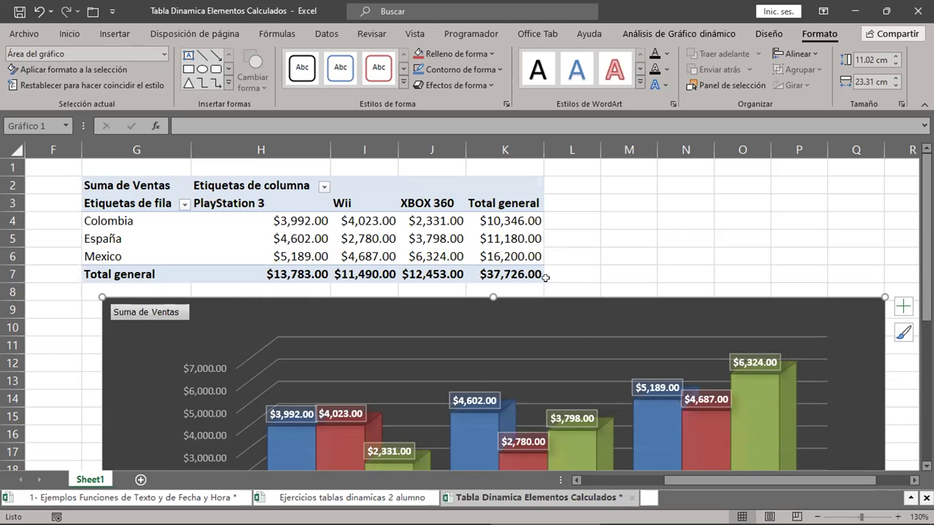
{"action": "scroll", "coordinate": [637, 464], "scroll_direction": "left", "scroll_amount": 4}
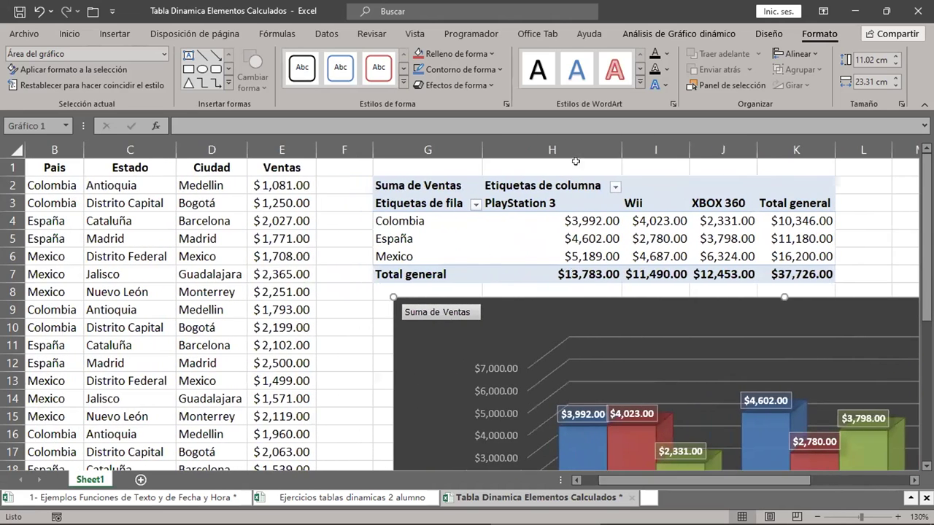
{"action": "left_click", "coordinate": [427, 147]}
{"action": "left_click_drag", "start_coordinate": [519, 159], "coordinate": [909, 168]}
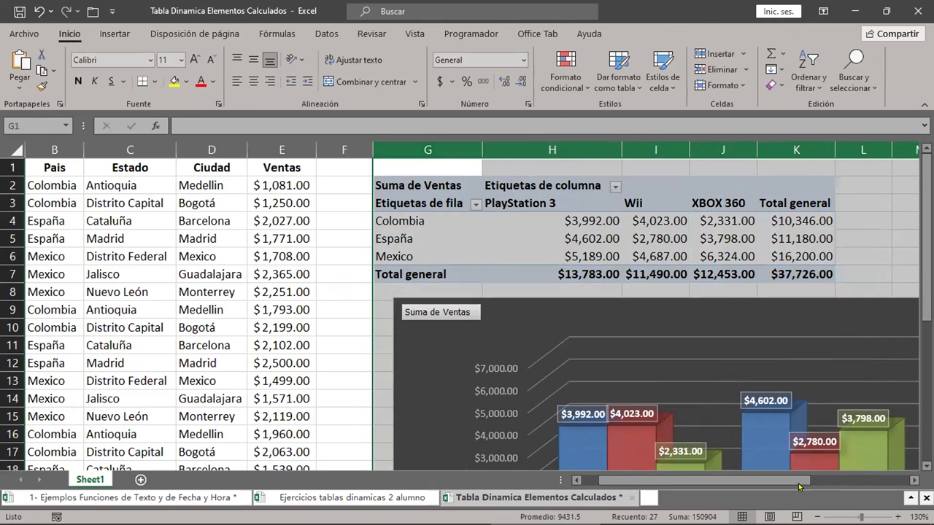
{"action": "left_click_drag", "start_coordinate": [796, 481], "coordinate": [848, 493]}
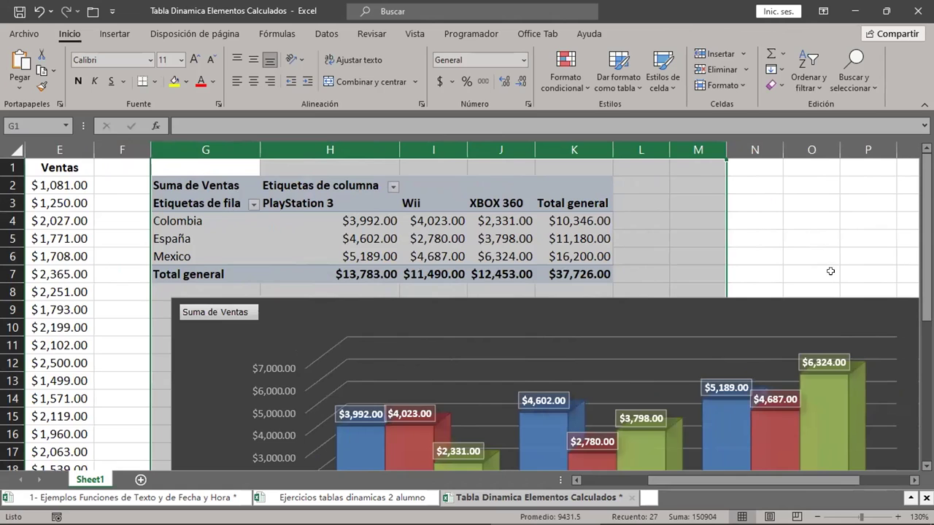
{"action": "left_click_drag", "start_coordinate": [795, 480], "coordinate": [850, 490]}
{"action": "left_click", "coordinate": [692, 141], "text": "shift"}
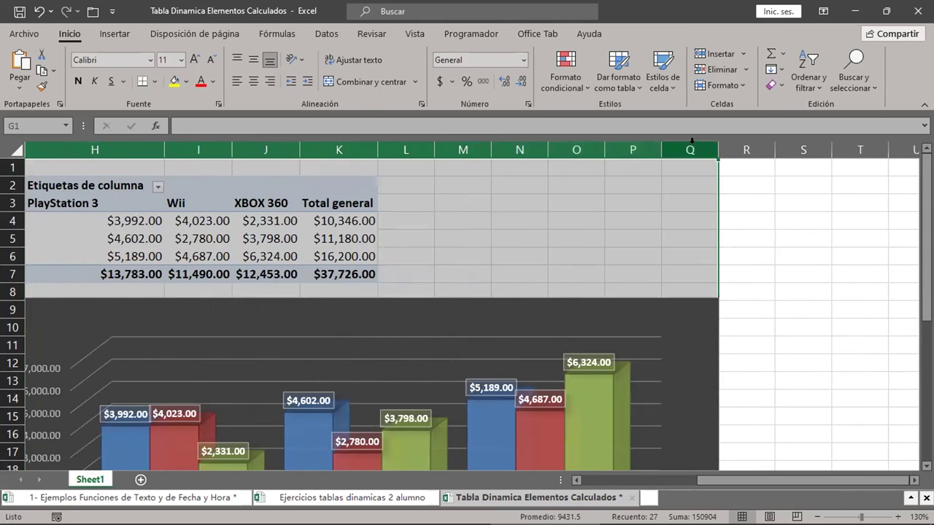
{"action": "right_click", "coordinate": [697, 151]}
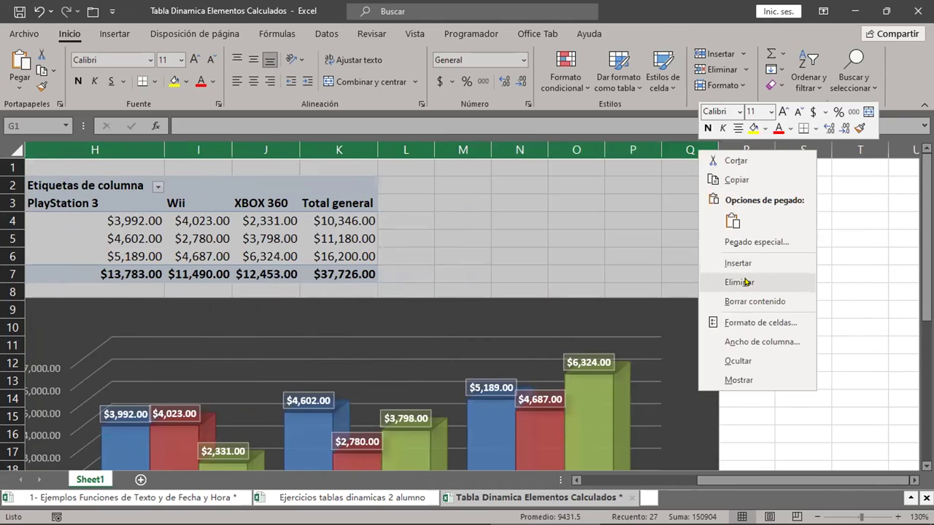
{"action": "left_click", "coordinate": [745, 281]}
{"action": "left_click", "coordinate": [557, 216]}
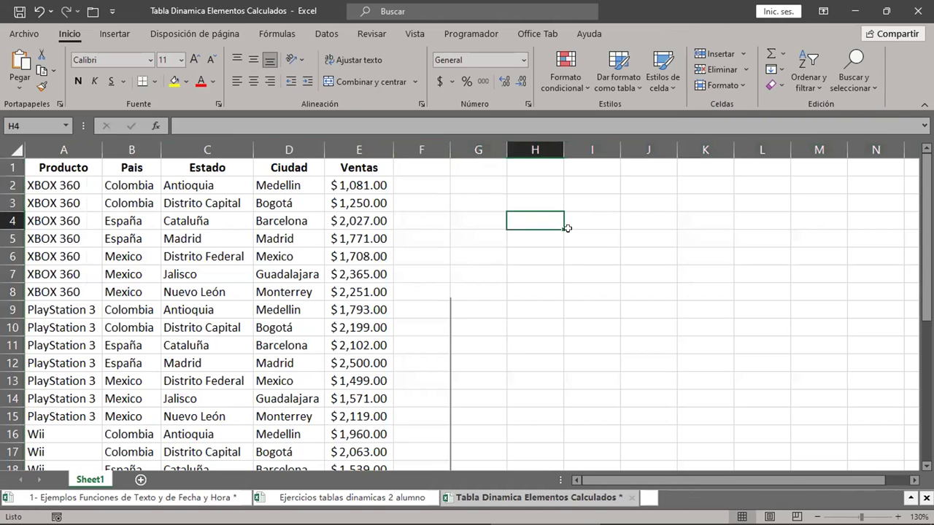
Step: Delete columns F and G to clear the leftover sliver of the chart beside the sales data
{"action": "left_click_drag", "start_coordinate": [422, 149], "coordinate": [480, 146]}
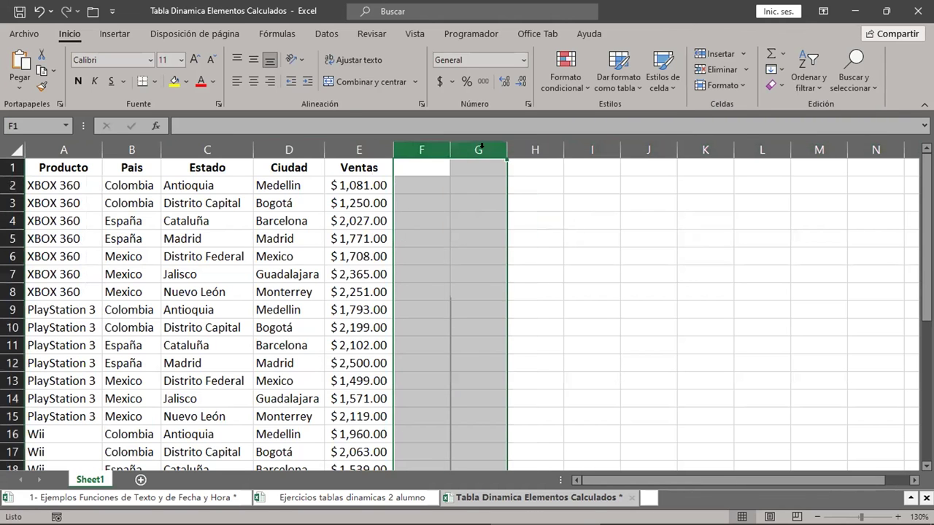
{"action": "right_click", "coordinate": [477, 150]}
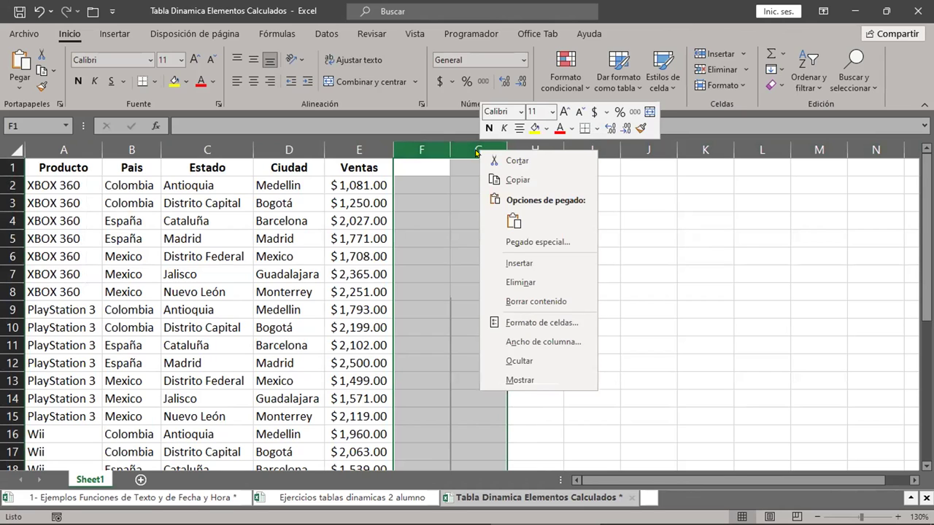
{"action": "left_click", "coordinate": [523, 281]}
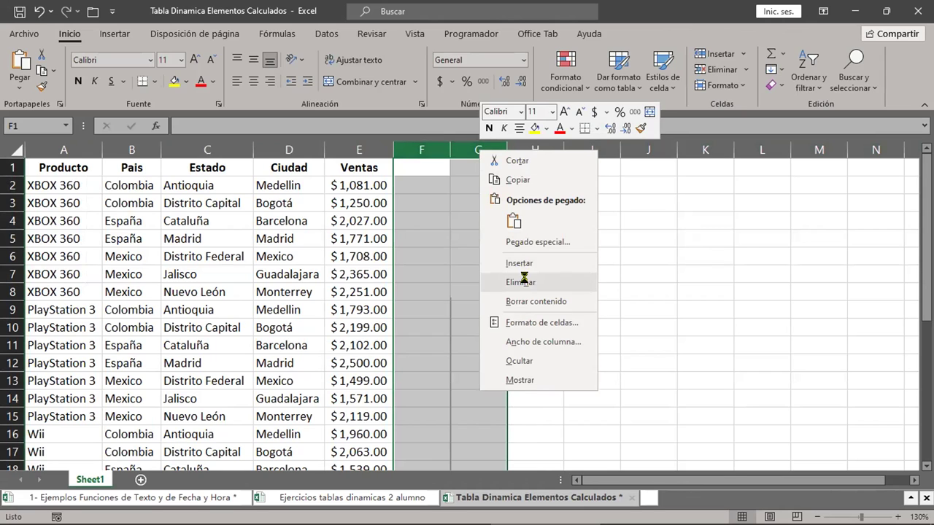
{"action": "left_click", "coordinate": [529, 281]}
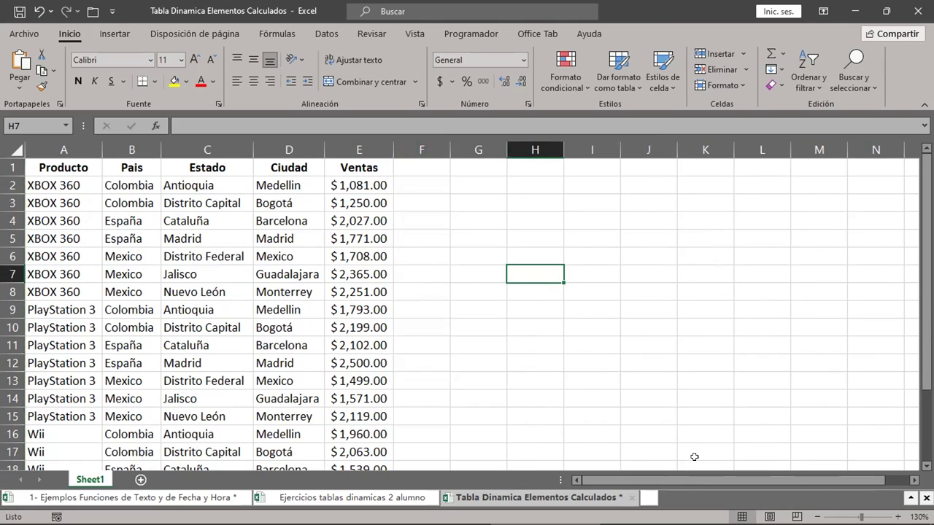
{"action": "left_click", "coordinate": [795, 480]}
{"action": "left_click_drag", "start_coordinate": [281, 240], "coordinate": [281, 248]}
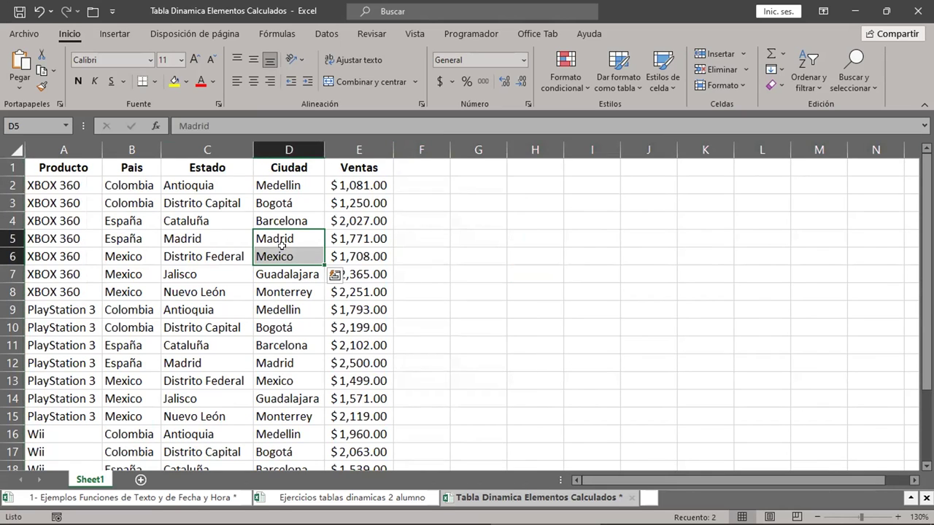
{"action": "left_click", "coordinate": [282, 249]}
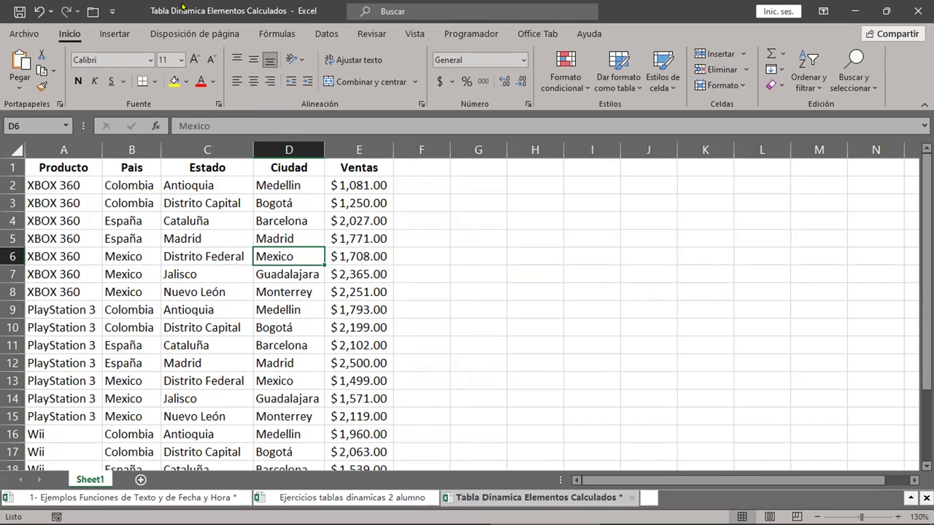
{"action": "left_click", "coordinate": [117, 34]}
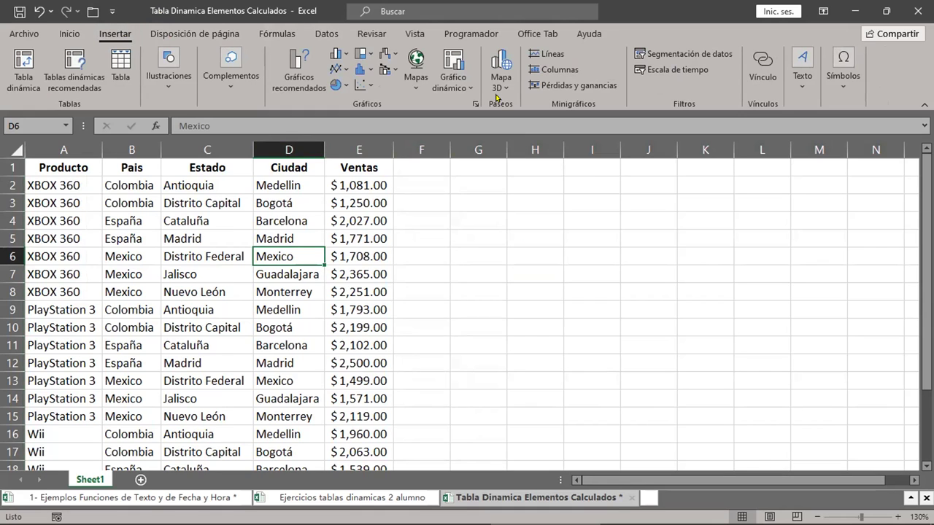
{"action": "left_click", "coordinate": [25, 73]}
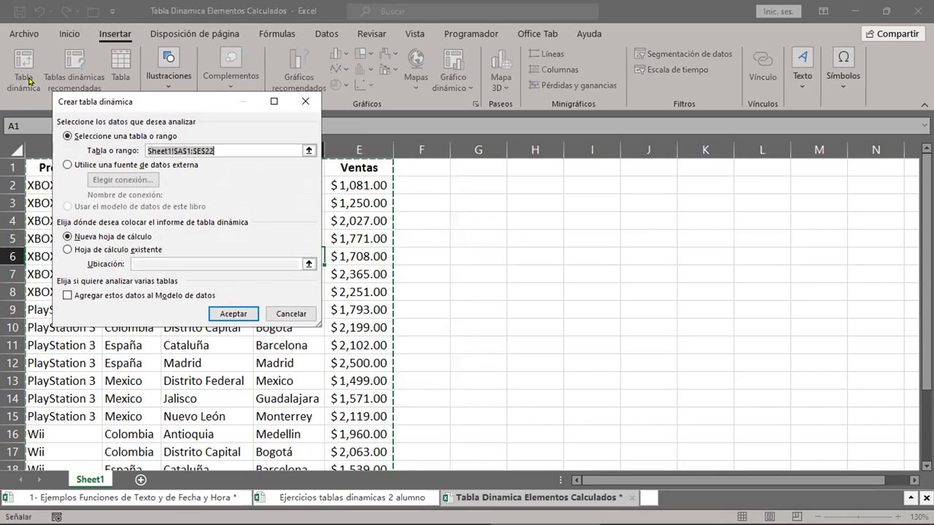
{"action": "left_click", "coordinate": [306, 100]}
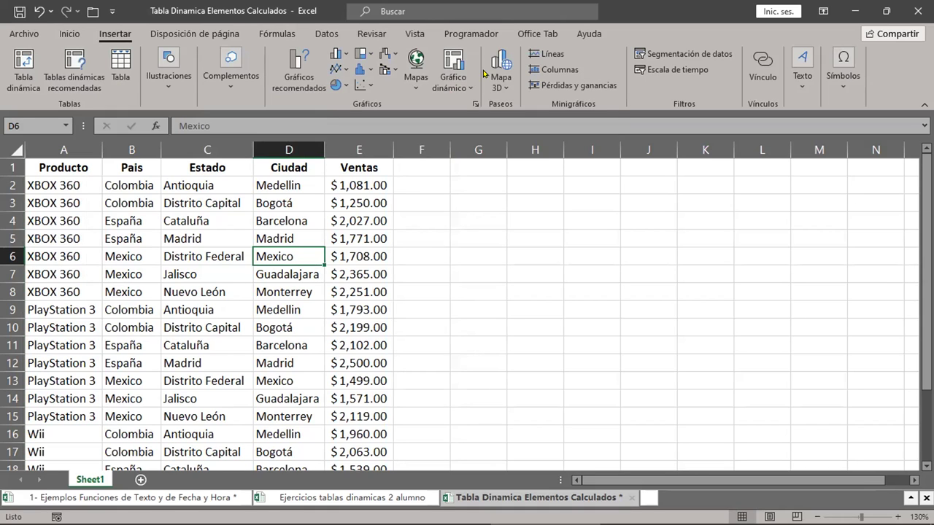
Step: Insert a pivot table from the data range Sheet1!$A$1:$E$22 into the existing worksheet at cell G2
{"action": "left_click", "coordinate": [24, 90]}
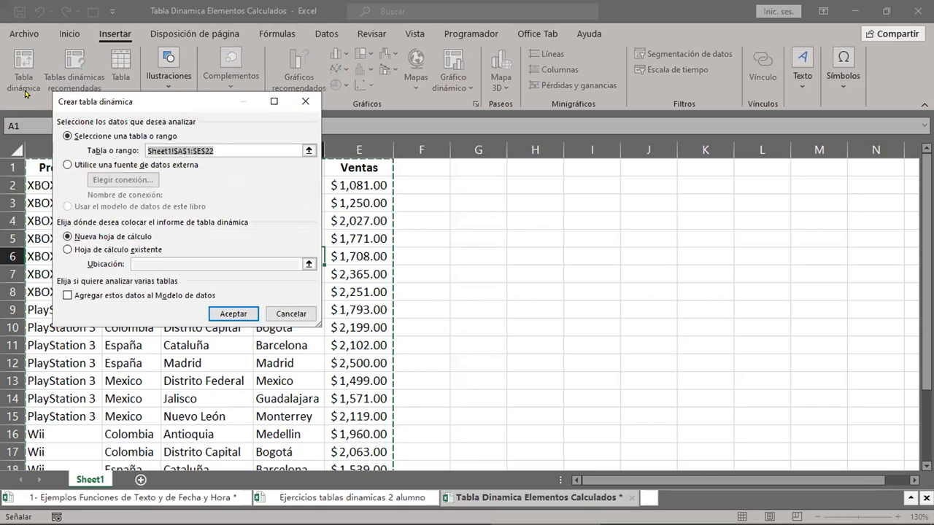
{"action": "left_click", "coordinate": [89, 248]}
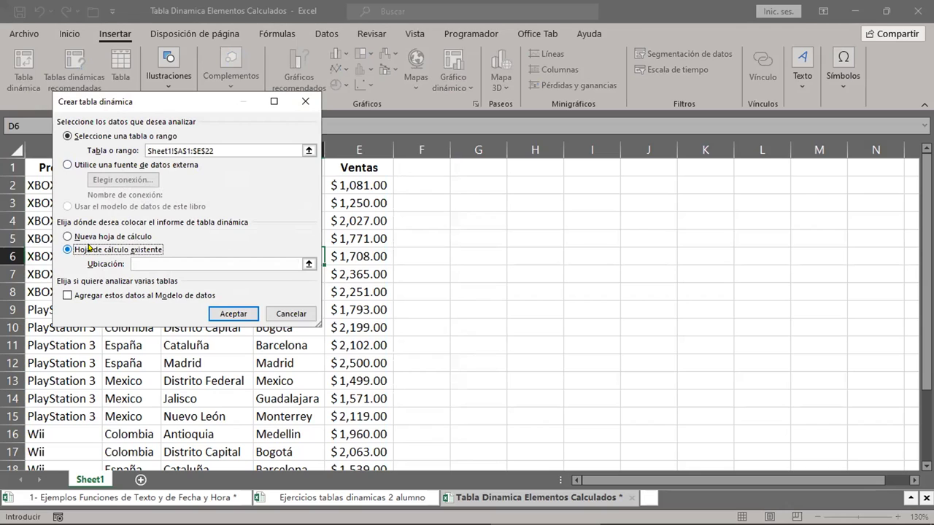
{"action": "left_click", "coordinate": [153, 260]}
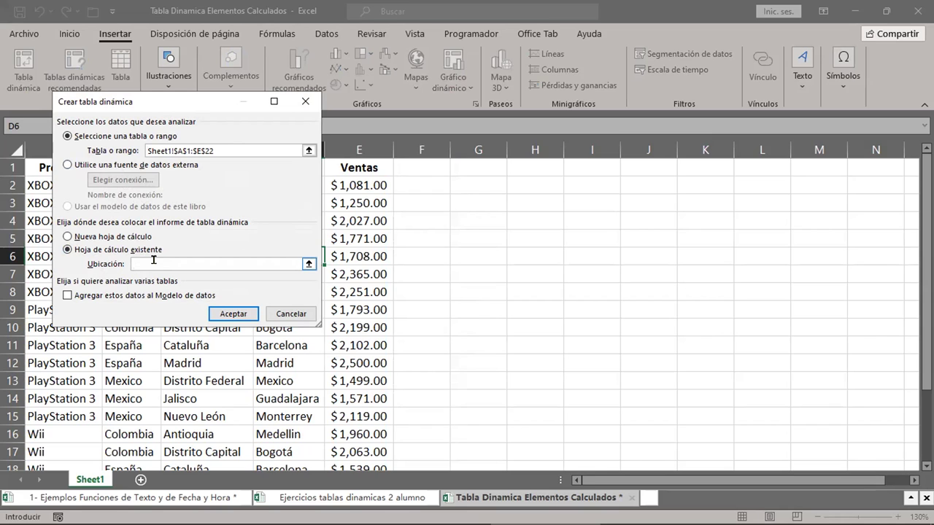
{"action": "left_click", "coordinate": [494, 184]}
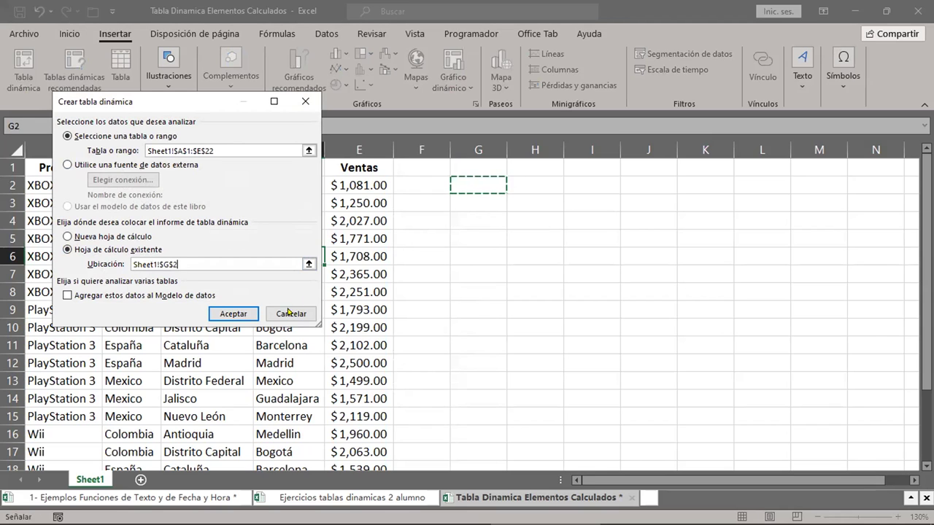
{"action": "left_click", "coordinate": [245, 312]}
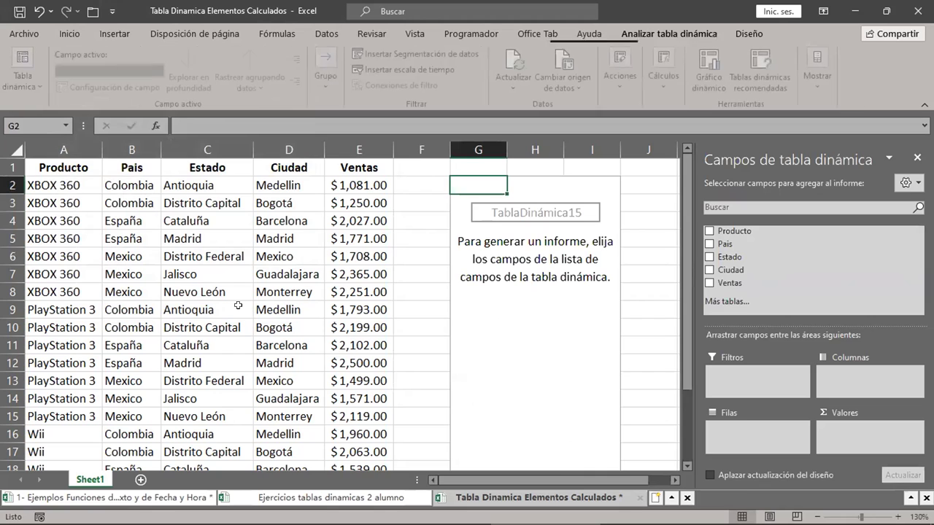
Step: Lay out the pivot table with Producto as rows, Pais as columns and the sum of Ventas as values
{"action": "left_click_drag", "start_coordinate": [590, 467], "coordinate": [590, 465]}
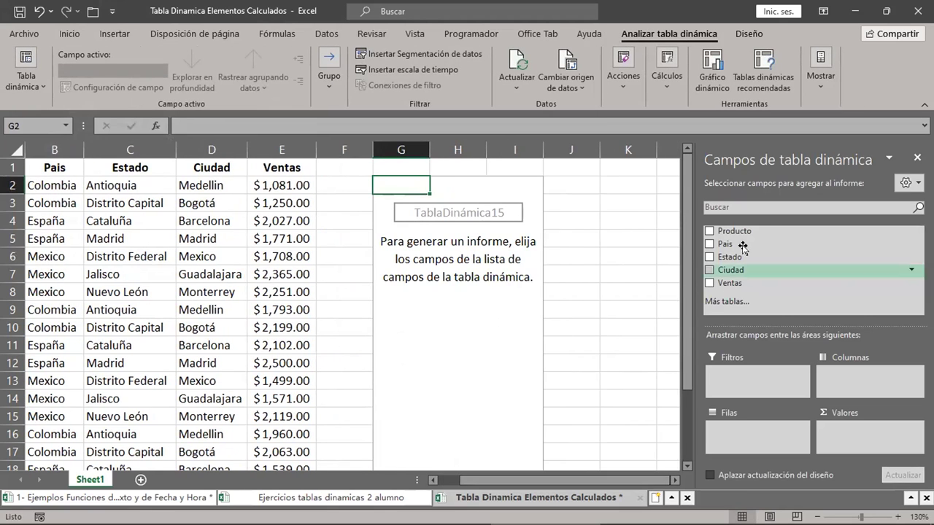
{"action": "left_click_drag", "start_coordinate": [731, 232], "coordinate": [741, 448]}
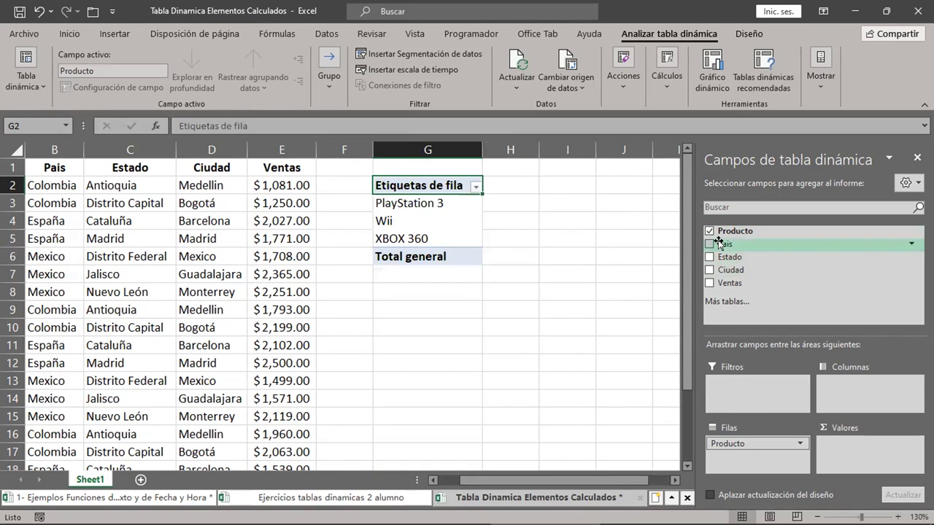
{"action": "left_click_drag", "start_coordinate": [719, 244], "coordinate": [849, 383]}
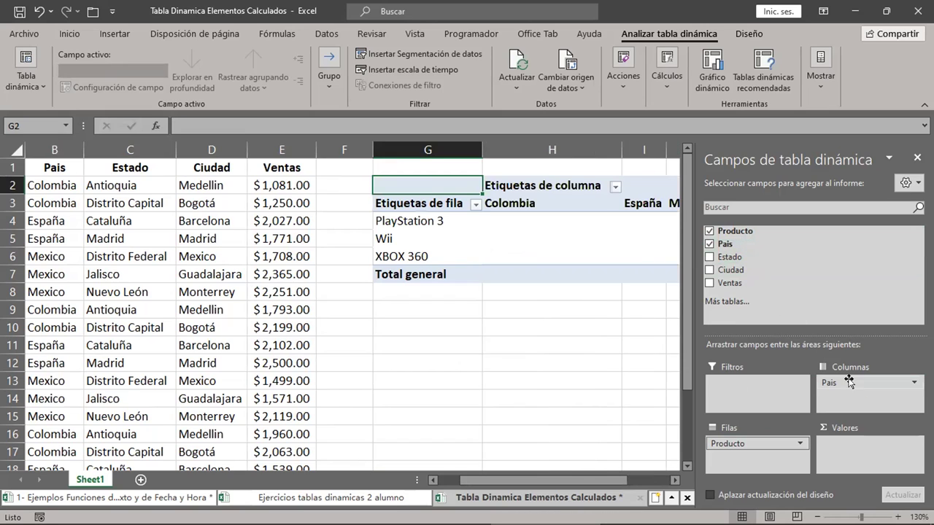
{"action": "left_click_drag", "start_coordinate": [739, 284], "coordinate": [871, 464]}
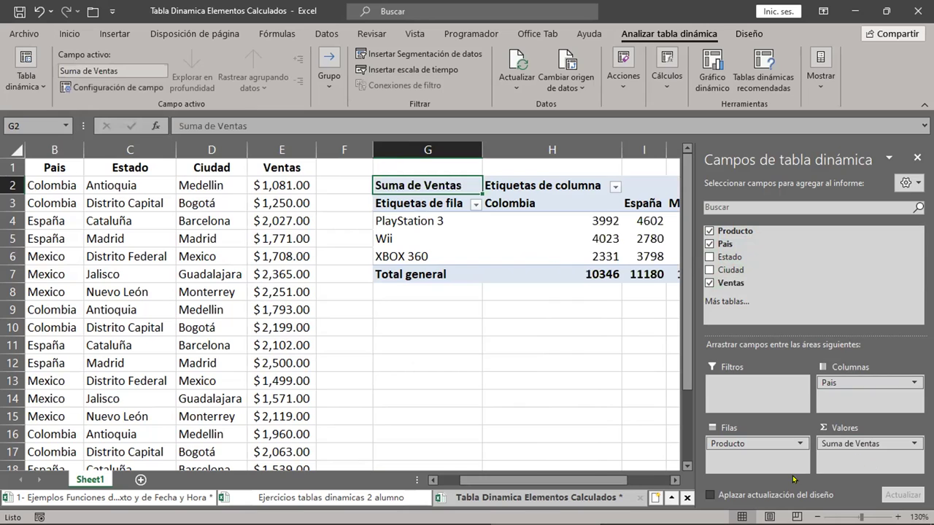
{"action": "scroll", "coordinate": [588, 466], "scroll_direction": "right", "scroll_amount": 2}
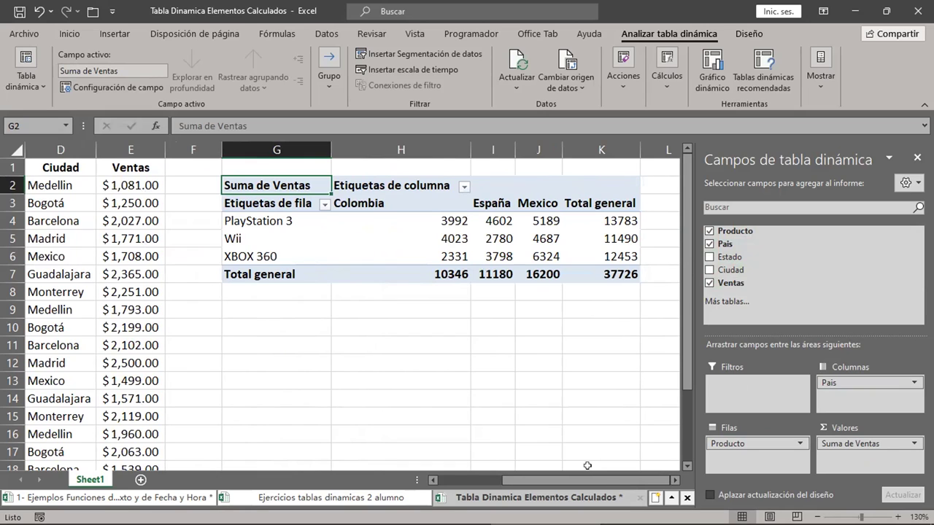
{"action": "left_click", "coordinate": [381, 232]}
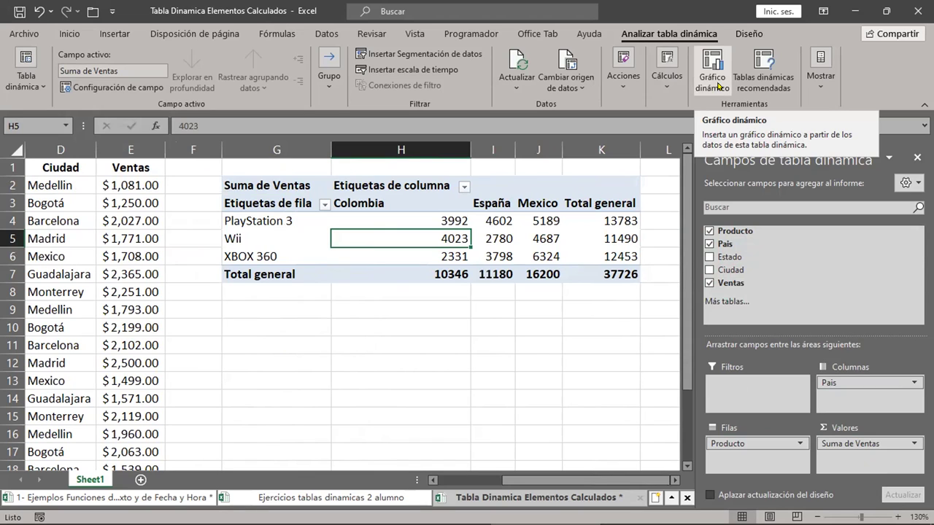
Step: Clear the contents of columns G through K to remove the new pivot table
{"action": "left_click_drag", "start_coordinate": [277, 149], "coordinate": [585, 140]}
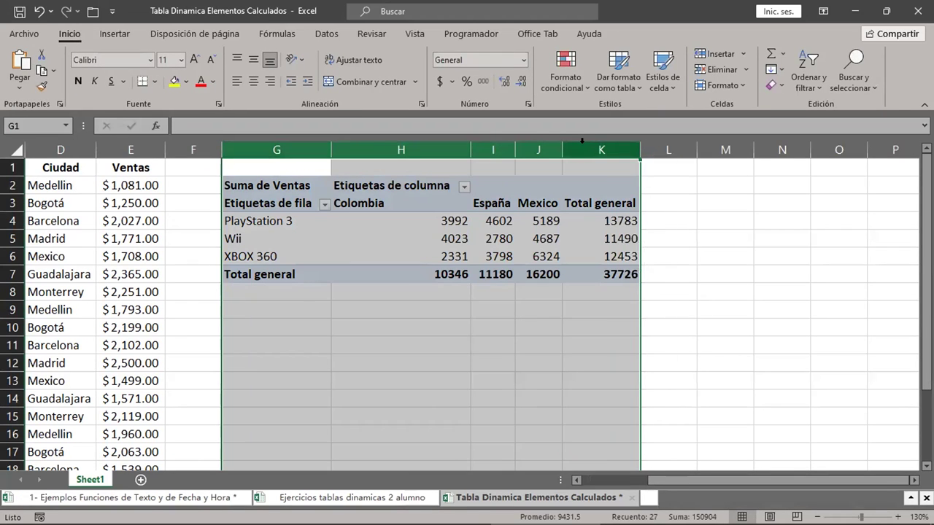
{"action": "right_click", "coordinate": [588, 146]}
{"action": "left_click", "coordinate": [622, 299]}
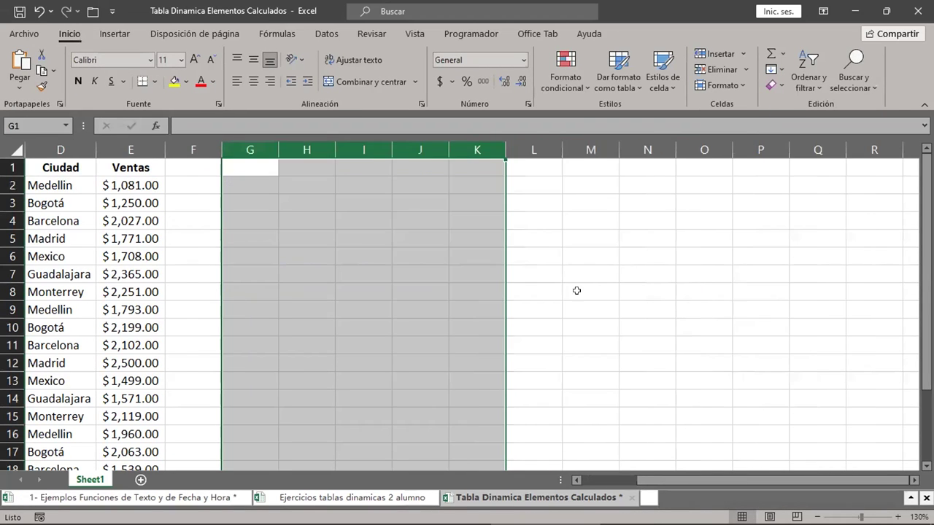
{"action": "left_click", "coordinate": [369, 256]}
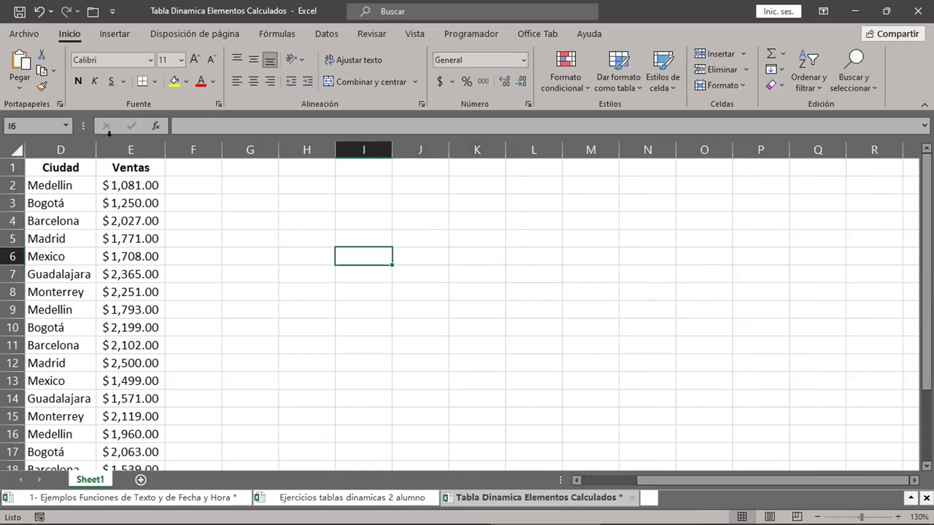
Step: Insert a pivot chart with pivot table from the range Sheet1!$A$1:$E$22 into the existing worksheet at cell G2
{"action": "left_click", "coordinate": [91, 197]}
{"action": "scroll", "coordinate": [699, 464], "scroll_direction": "left", "scroll_amount": 2}
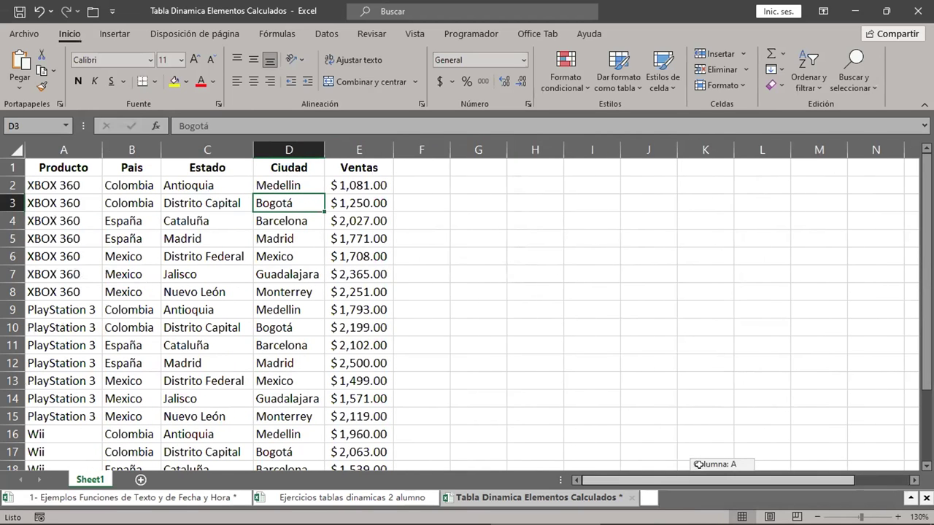
{"action": "left_click", "coordinate": [126, 40]}
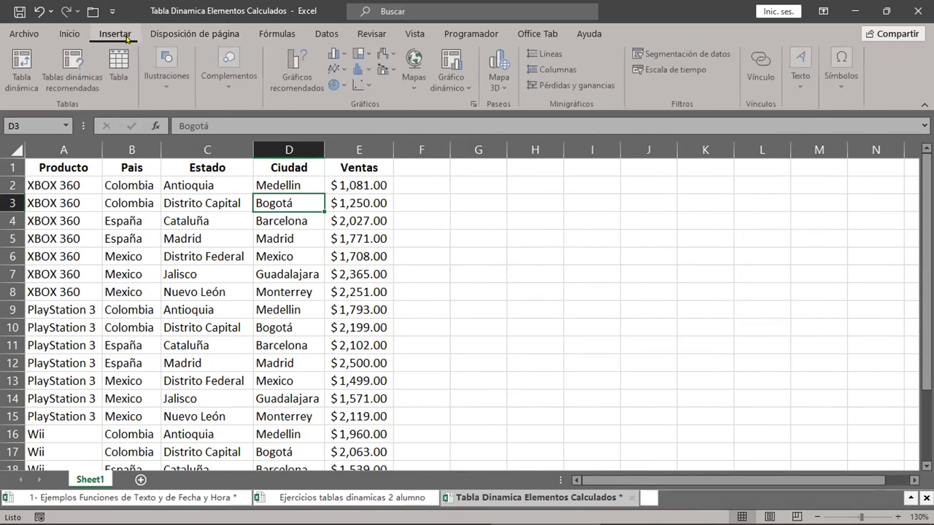
{"action": "left_click", "coordinate": [446, 85]}
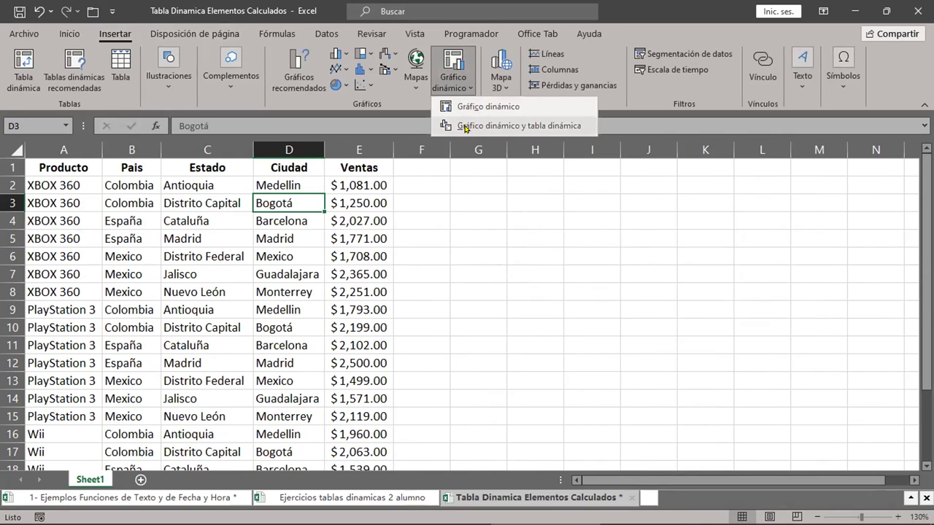
{"action": "left_click", "coordinate": [529, 126]}
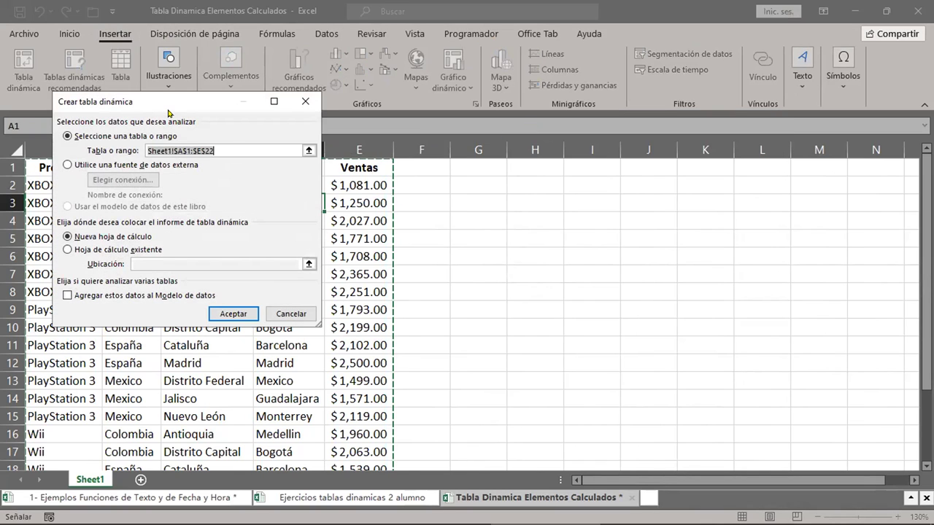
{"action": "left_click_drag", "start_coordinate": [169, 113], "coordinate": [492, 83]}
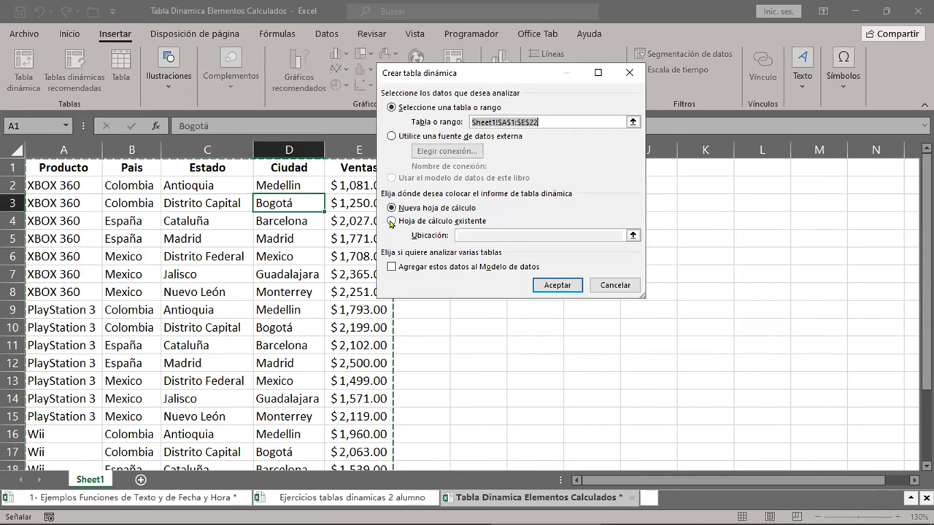
{"action": "left_click", "coordinate": [392, 222]}
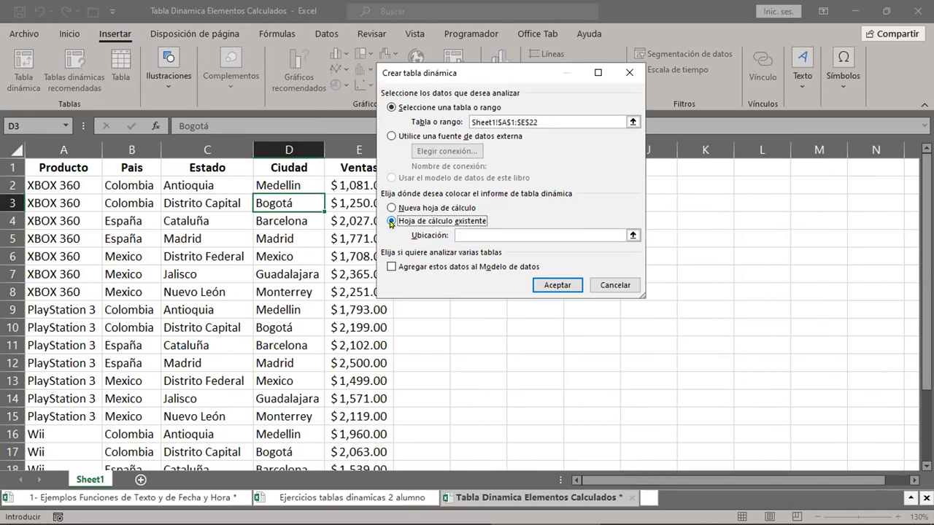
{"action": "left_click", "coordinate": [467, 233]}
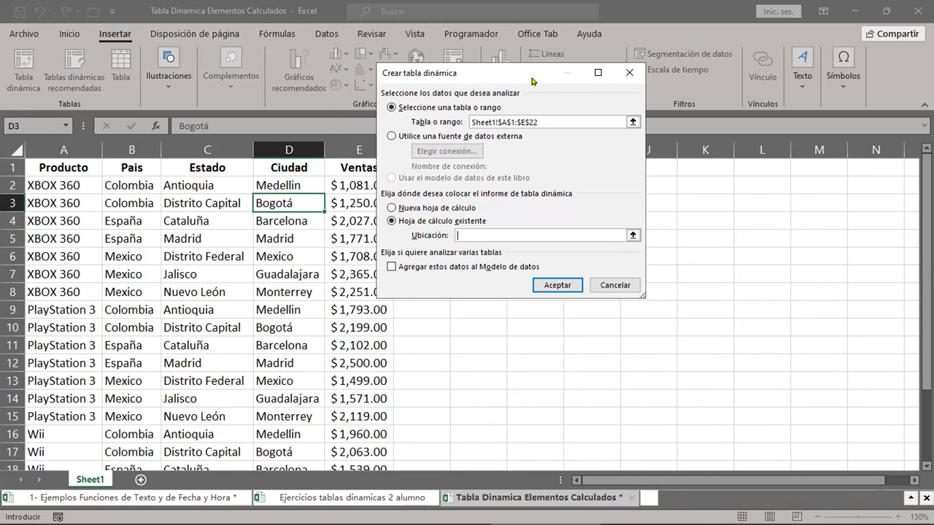
{"action": "left_click_drag", "start_coordinate": [527, 78], "coordinate": [209, 84]}
{"action": "left_click", "coordinate": [485, 173]}
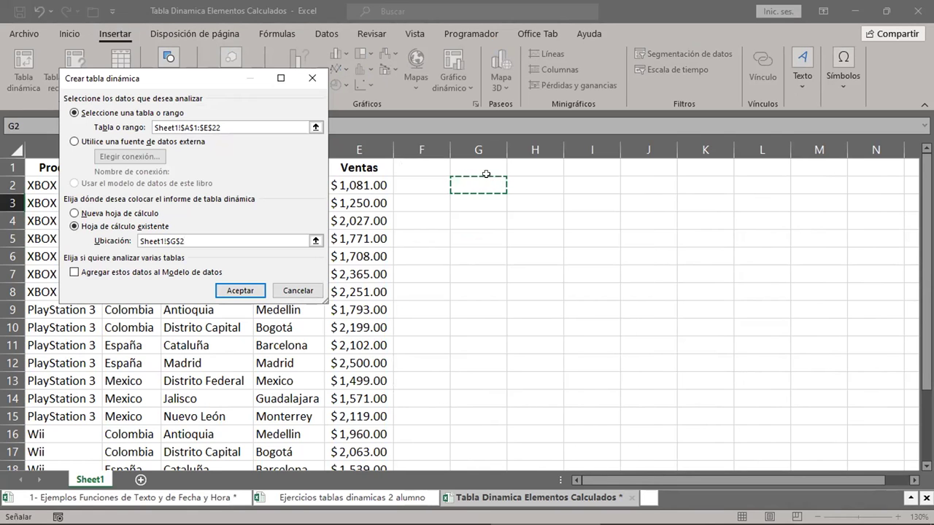
{"action": "left_click", "coordinate": [254, 291]}
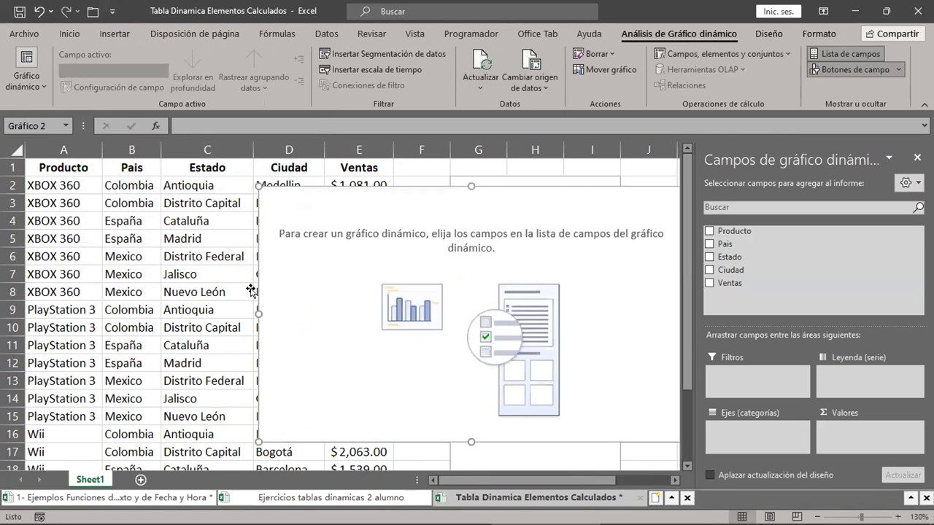
Step: Set up the pivot chart with Producto as categories, Pais as legend and the sum of Ventas as values, and move it below the pivot table
{"action": "left_click_drag", "start_coordinate": [509, 213], "coordinate": [358, 206]}
{"action": "left_click_drag", "start_coordinate": [730, 231], "coordinate": [739, 446]}
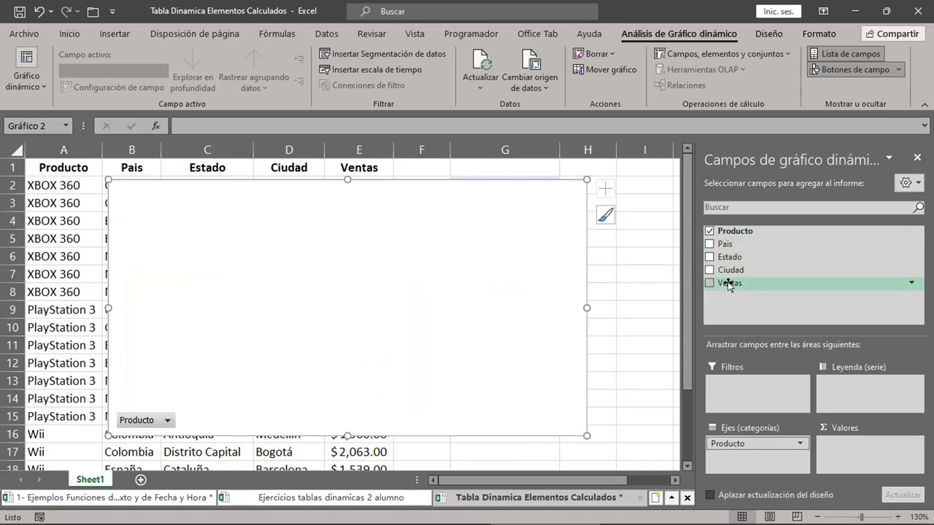
{"action": "left_click_drag", "start_coordinate": [726, 244], "coordinate": [852, 403]}
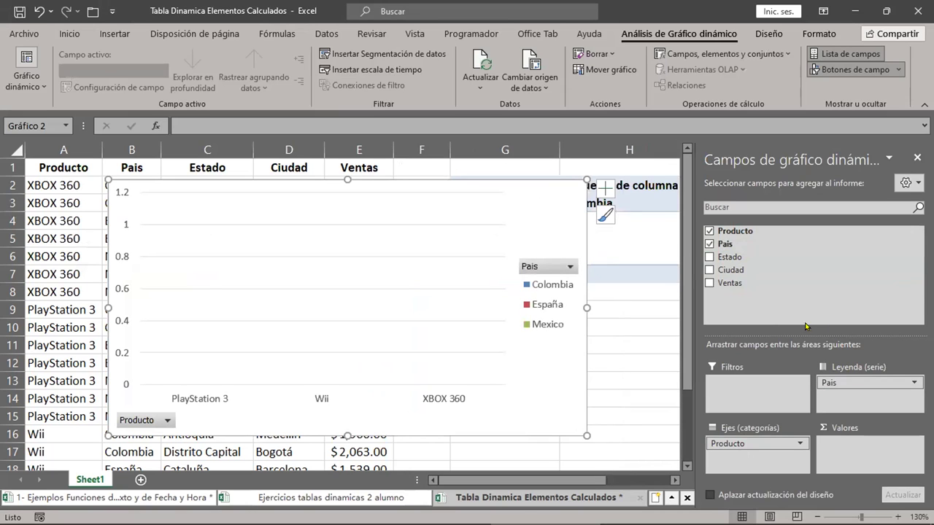
{"action": "left_click_drag", "start_coordinate": [719, 283], "coordinate": [850, 447]}
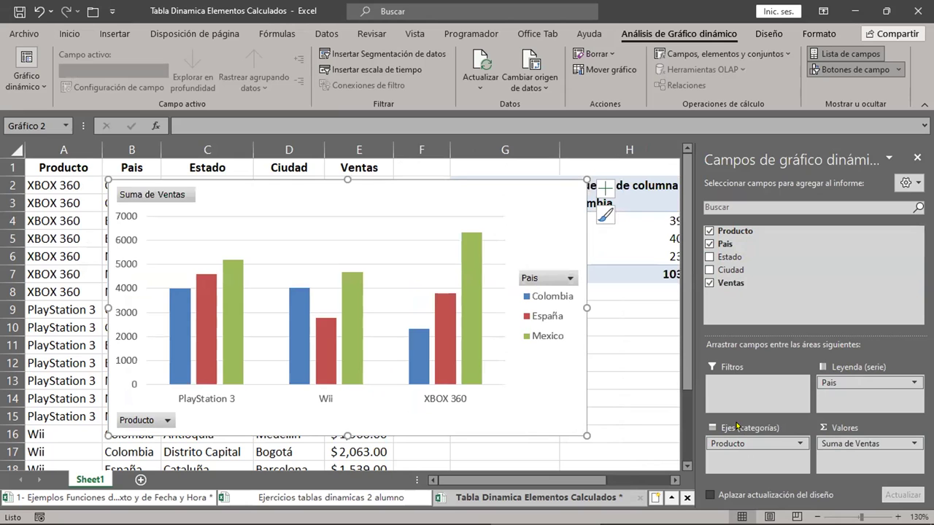
{"action": "scroll", "coordinate": [598, 466], "scroll_direction": "right", "scroll_amount": 3}
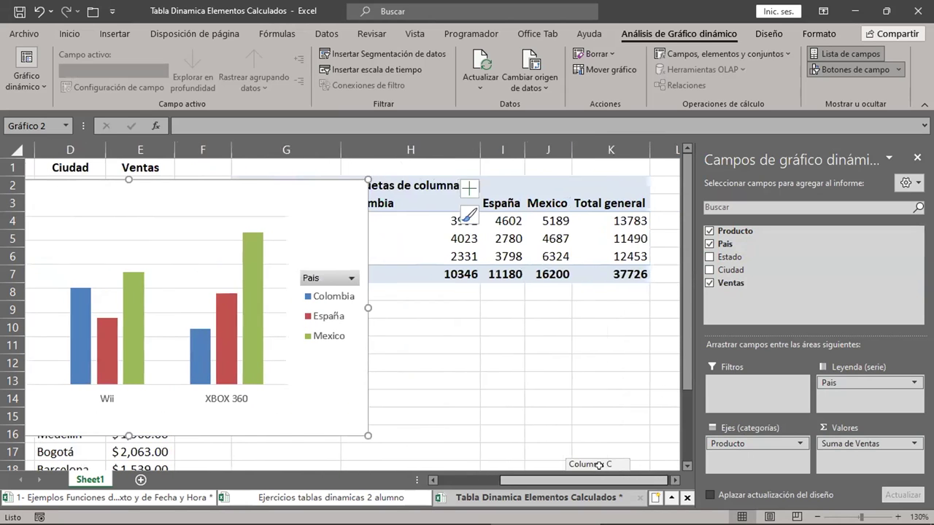
{"action": "left_click_drag", "start_coordinate": [273, 209], "coordinate": [590, 322]}
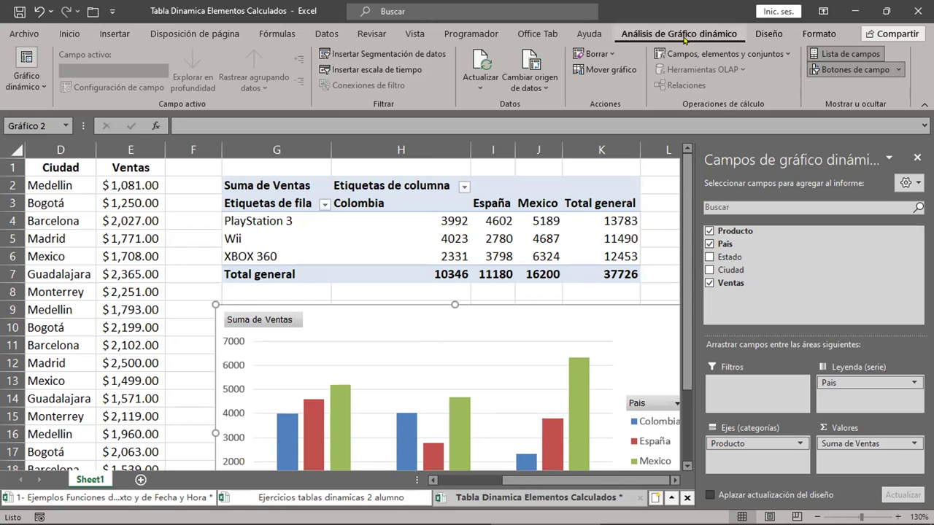
Step: Review the pivot chart's design and format options together with its data, and deselect the chart
{"action": "left_click", "coordinate": [769, 33]}
{"action": "left_click", "coordinate": [817, 35]}
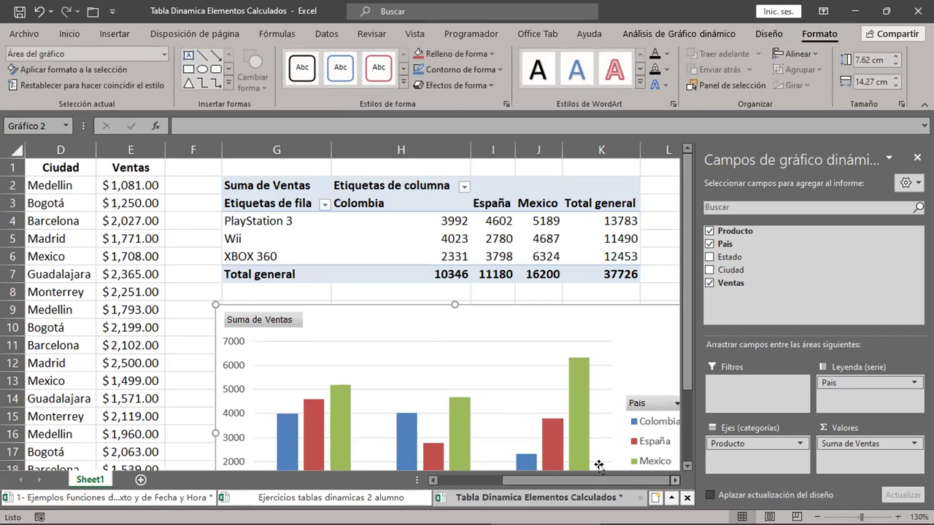
{"action": "scroll", "coordinate": [598, 465], "scroll_direction": "right", "scroll_amount": 2}
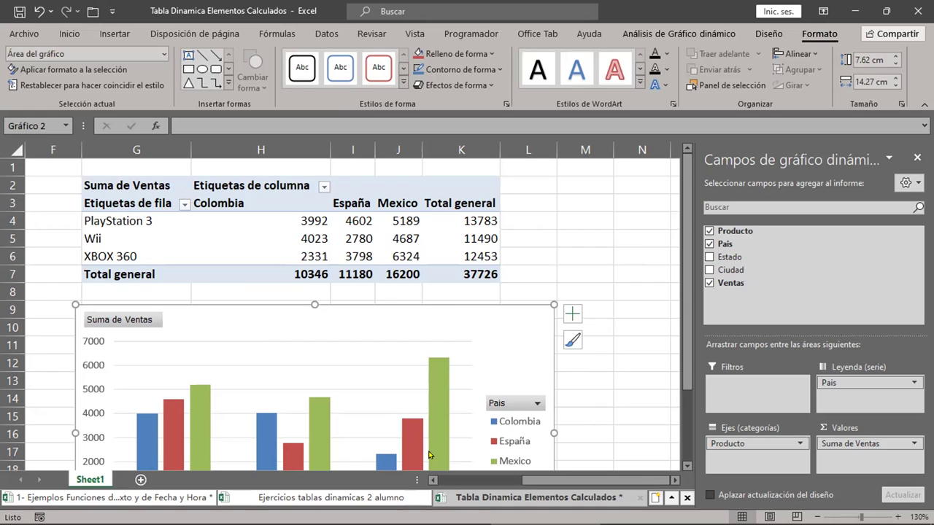
{"action": "mouse_move", "coordinate": [429, 455]}
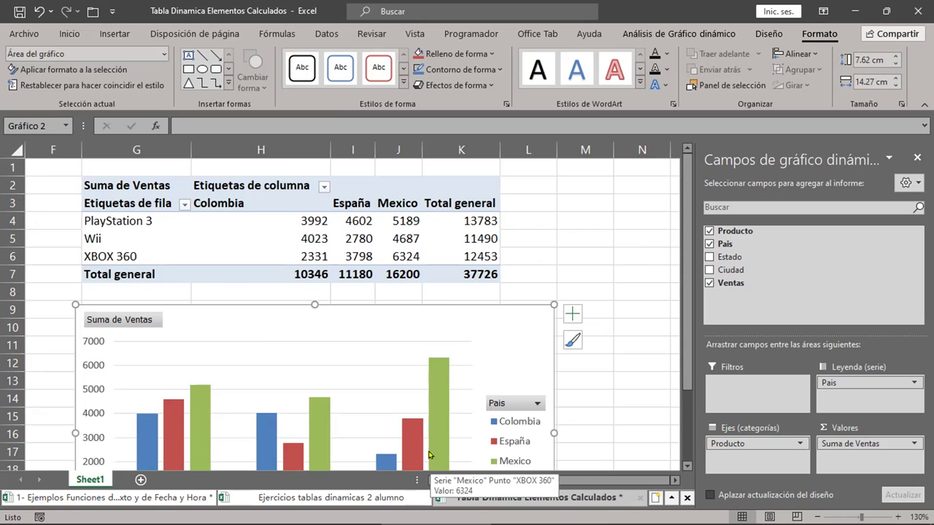
{"action": "left_click", "coordinate": [653, 305]}
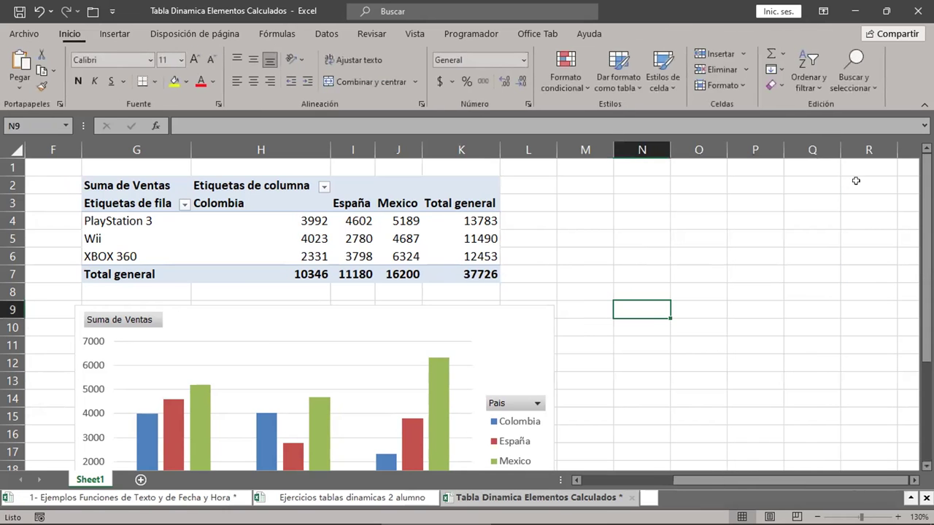
Step: Switch to the workbook Ejercicios tablas dinamicas 2 alumno and look through the sheets Actividad 1, Hoja5, Actividad 2 and Hoja2
{"action": "left_click", "coordinate": [312, 498]}
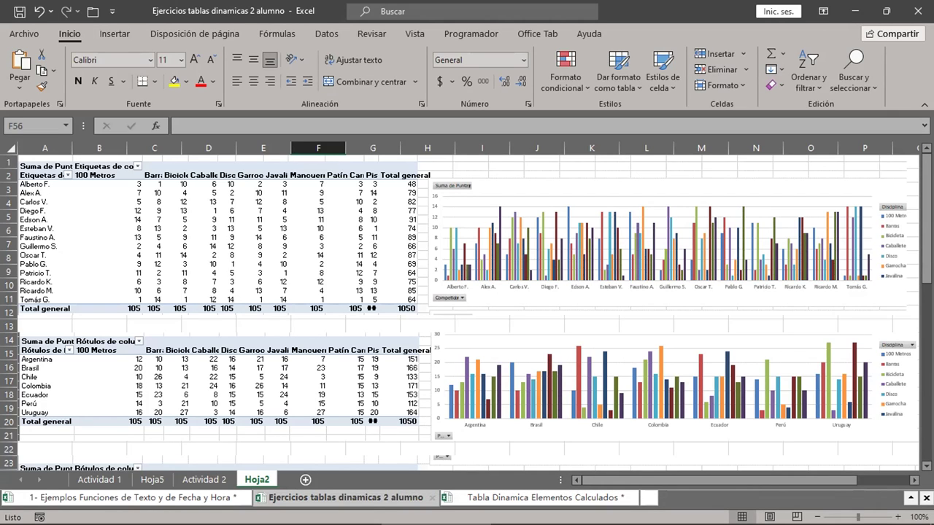
{"action": "left_click", "coordinate": [92, 480]}
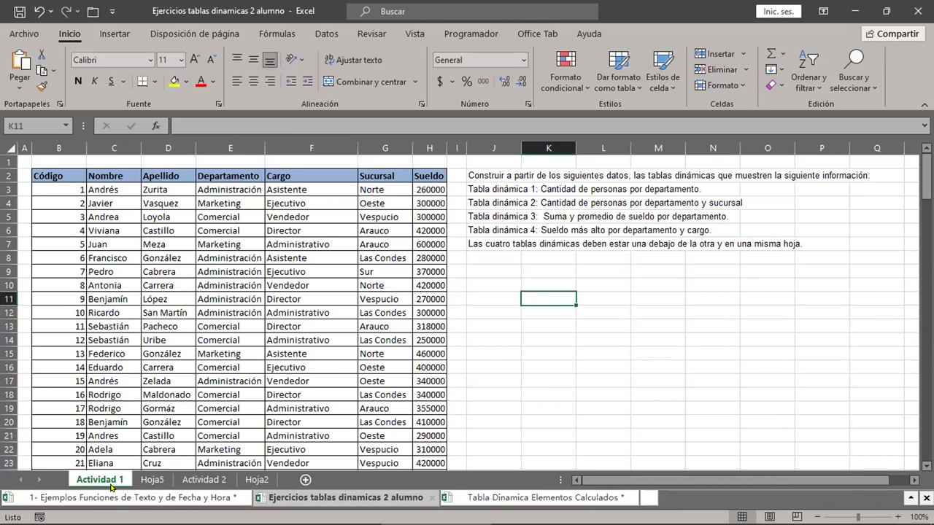
{"action": "left_click", "coordinate": [152, 479]}
{"action": "left_click", "coordinate": [204, 479]}
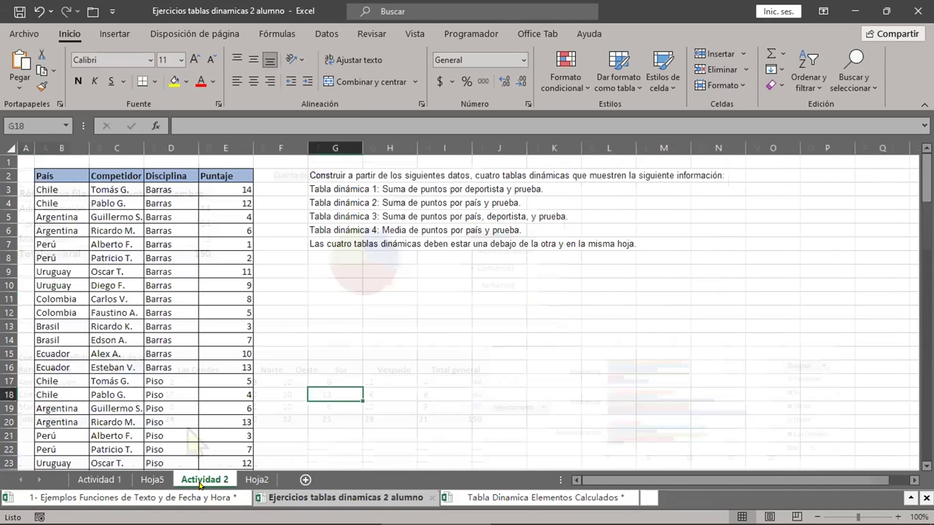
{"action": "left_click", "coordinate": [249, 479]}
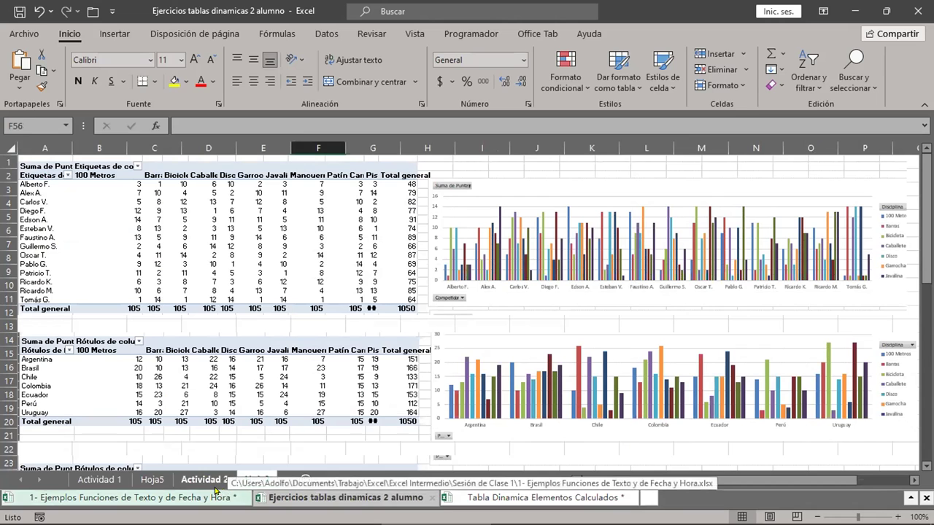
{"action": "left_click", "coordinate": [102, 480]}
{"action": "left_click", "coordinate": [205, 479]}
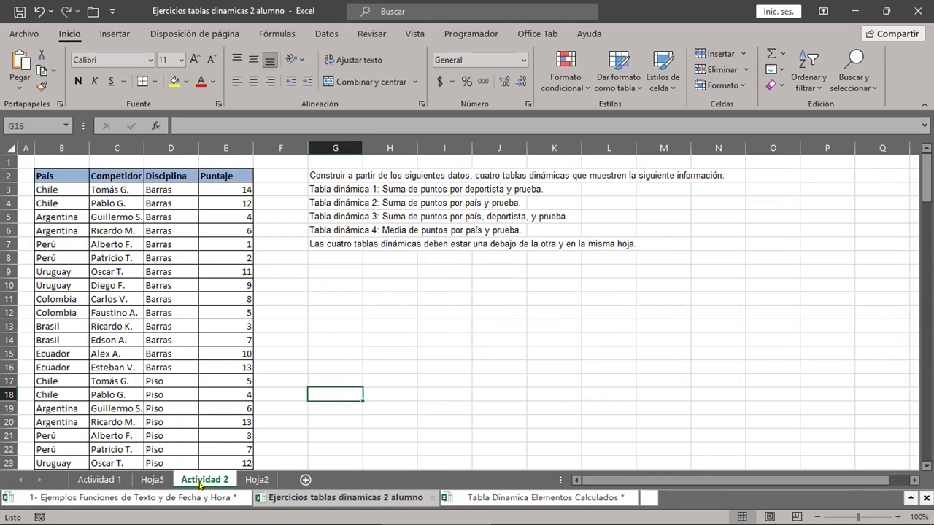
Step: Examine the employee data on the Actividad 1 sheet at 140% zoom
{"action": "left_click", "coordinate": [95, 479]}
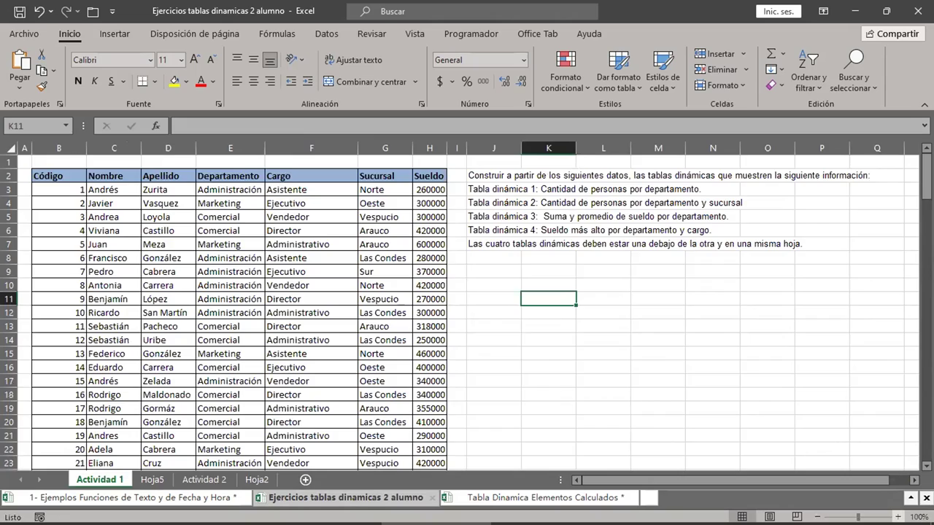
{"action": "scroll", "coordinate": [459, 306], "scroll_direction": "up", "scroll_amount": 2}
{"action": "scroll", "coordinate": [445, 363], "scroll_direction": "up", "scroll_amount": 2}
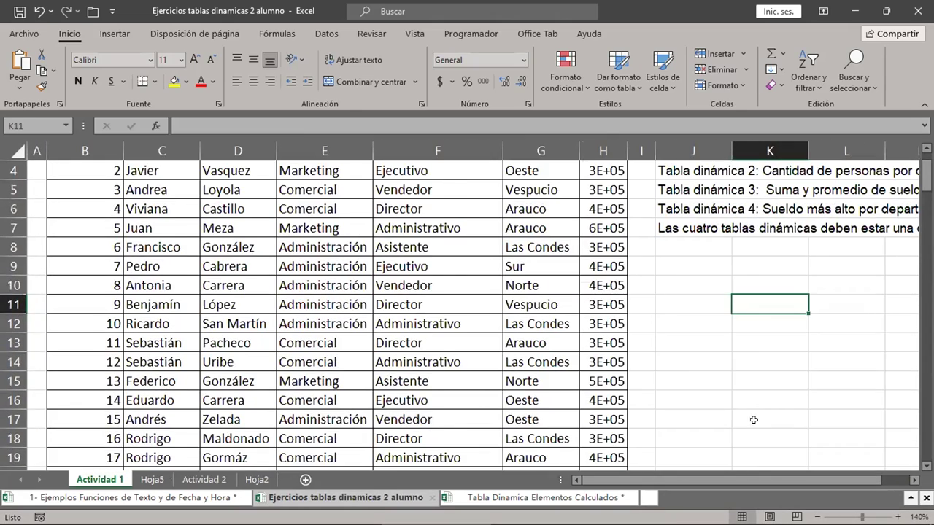
{"action": "scroll", "coordinate": [752, 419], "scroll_direction": "up", "scroll_amount": 1}
{"action": "left_click_drag", "start_coordinate": [162, 228], "coordinate": [482, 344]}
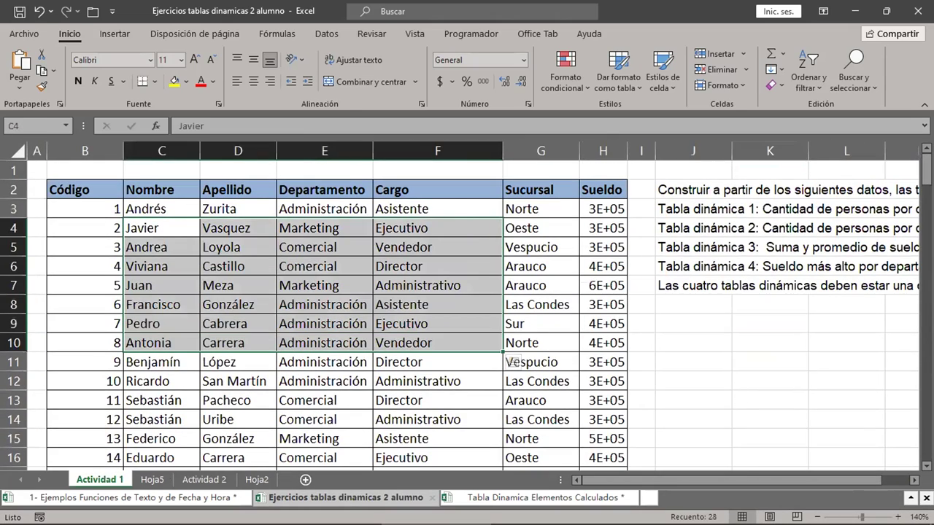
{"action": "left_click_drag", "start_coordinate": [724, 479], "coordinate": [786, 491]}
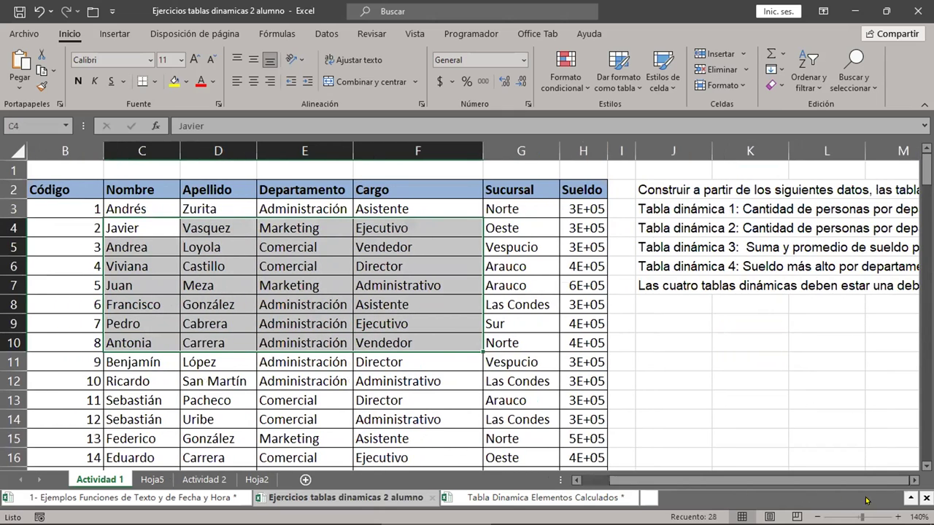
Step: Read the four pivot table tasks beside the employee data on Actividad 1, highlighting each instruction in turn
{"action": "left_click", "coordinate": [913, 480]}
{"action": "left_click", "coordinate": [914, 479]}
{"action": "left_click", "coordinate": [913, 479]}
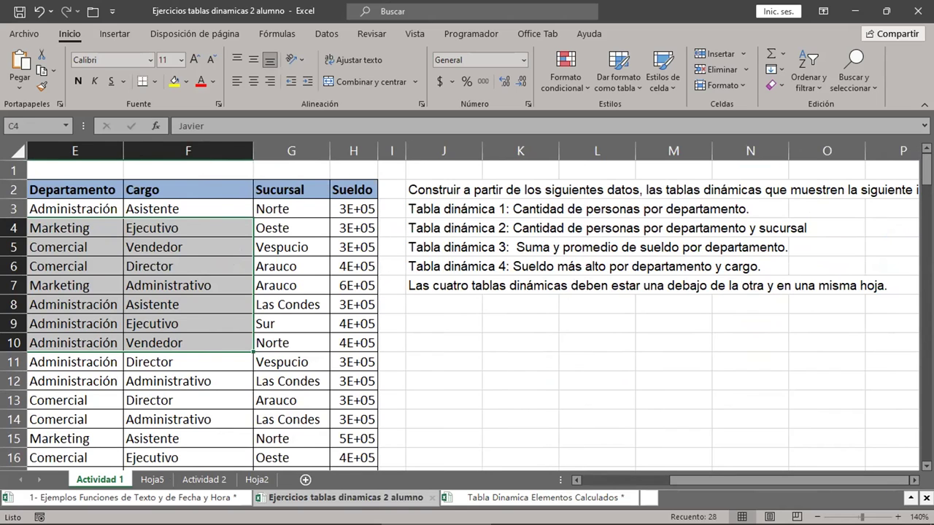
{"action": "left_click", "coordinate": [912, 479]}
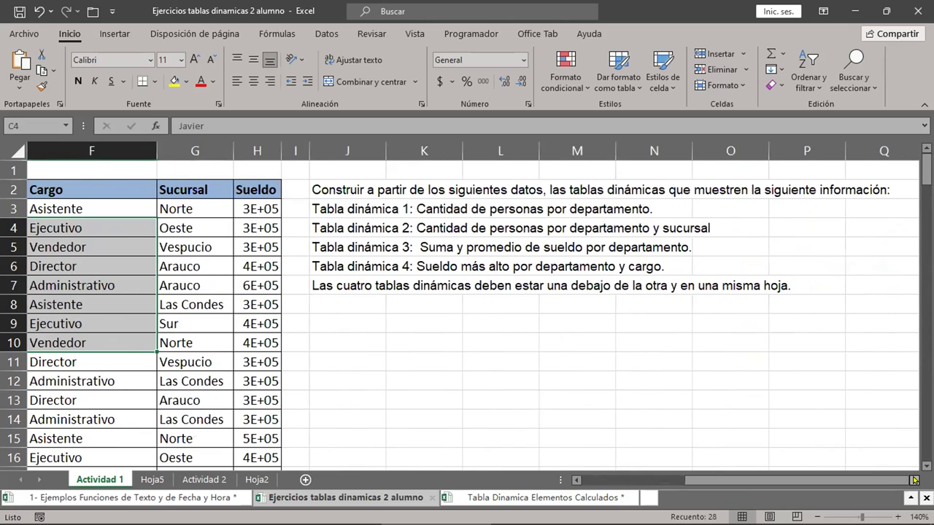
{"action": "left_click_drag", "start_coordinate": [368, 209], "coordinate": [664, 207]}
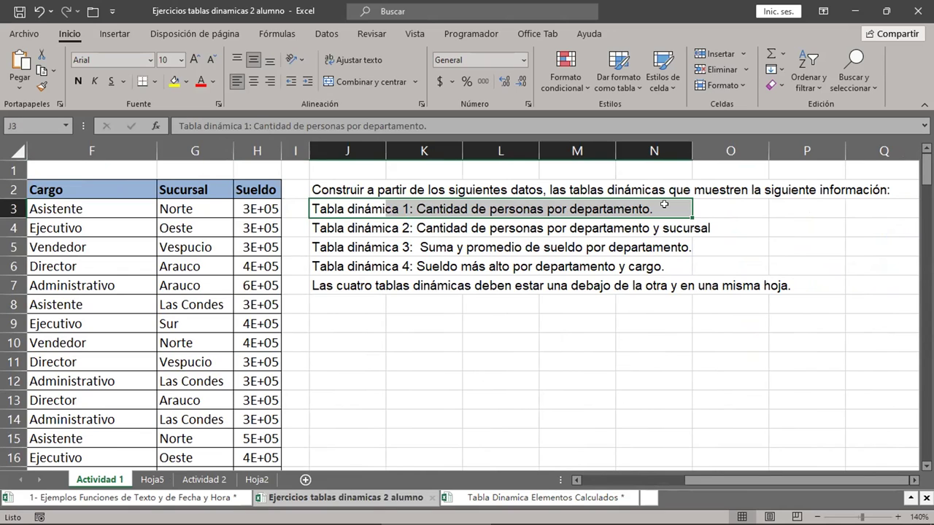
{"action": "left_click_drag", "start_coordinate": [345, 207], "coordinate": [660, 202]}
{"action": "left_click_drag", "start_coordinate": [356, 228], "coordinate": [698, 227]}
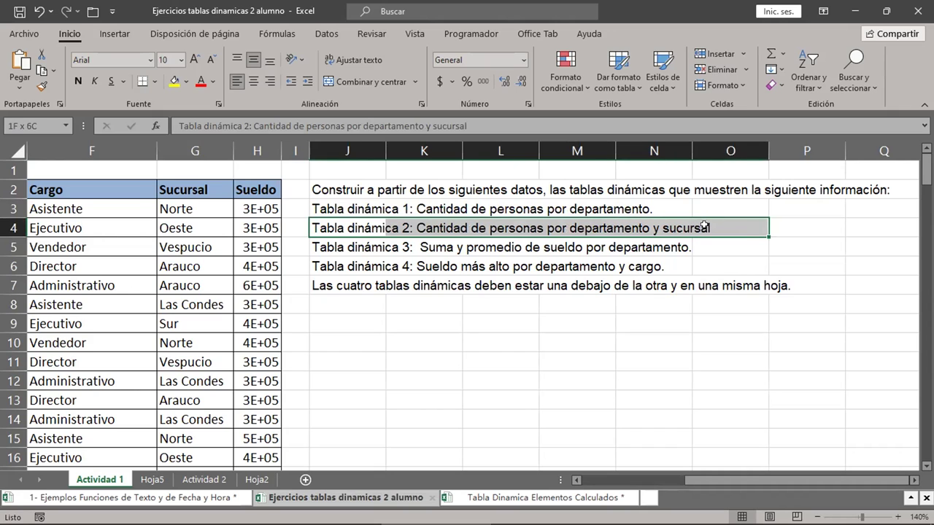
{"action": "left_click_drag", "start_coordinate": [379, 247], "coordinate": [642, 248]}
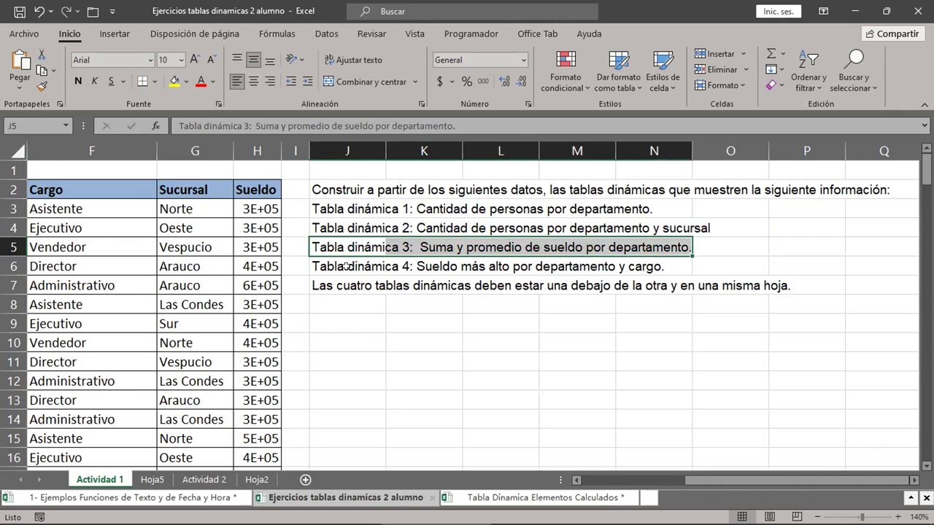
{"action": "left_click_drag", "start_coordinate": [347, 267], "coordinate": [649, 258]}
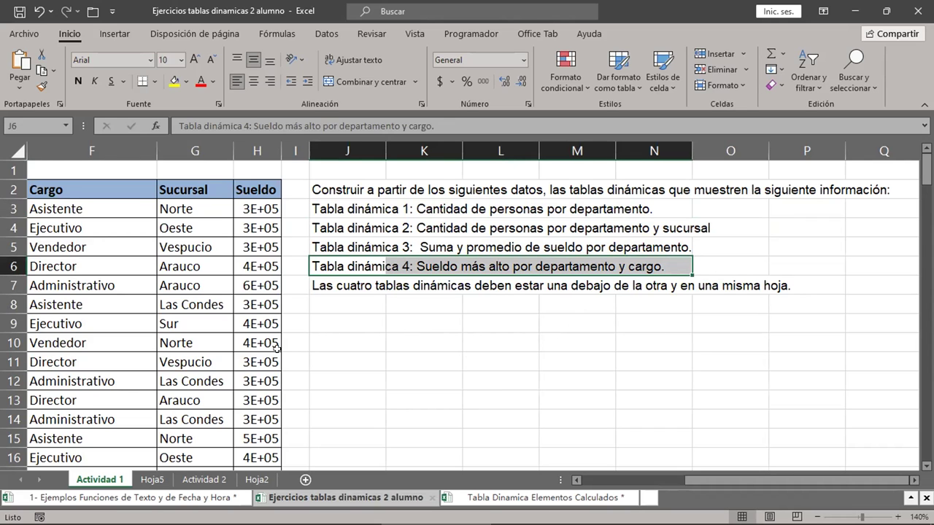
Step: Look through the four solved pivot table and chart examples on the Hoja5 sheet
{"action": "left_click", "coordinate": [149, 479]}
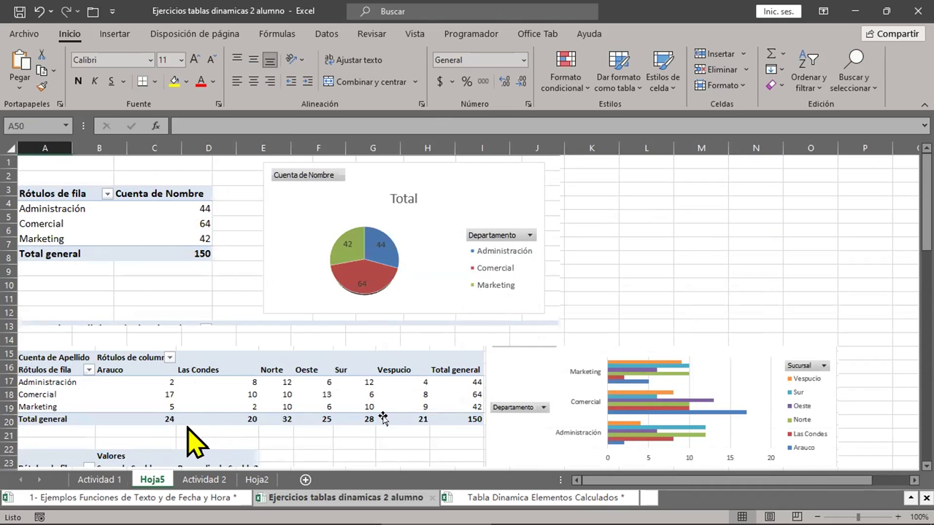
{"action": "scroll", "coordinate": [383, 418], "scroll_direction": "down", "scroll_amount": 7}
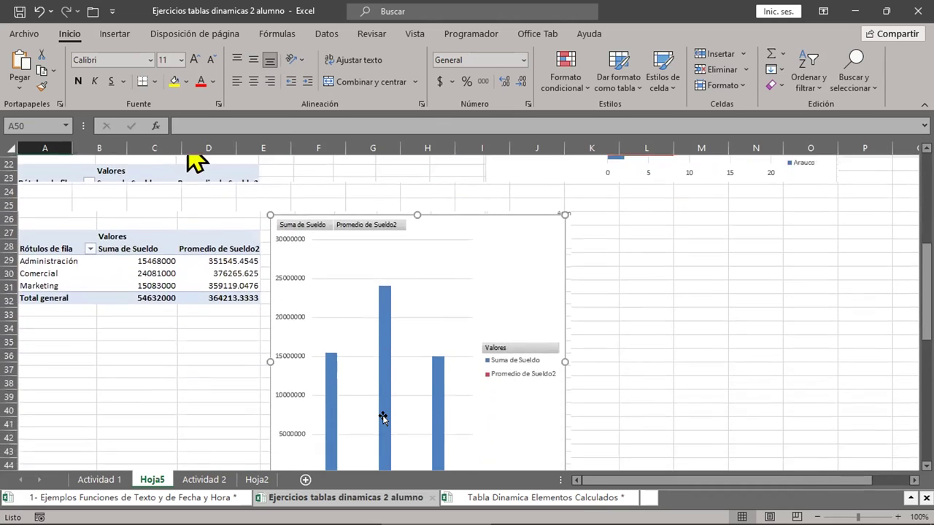
{"action": "scroll", "coordinate": [383, 417], "scroll_direction": "down", "scroll_amount": 7}
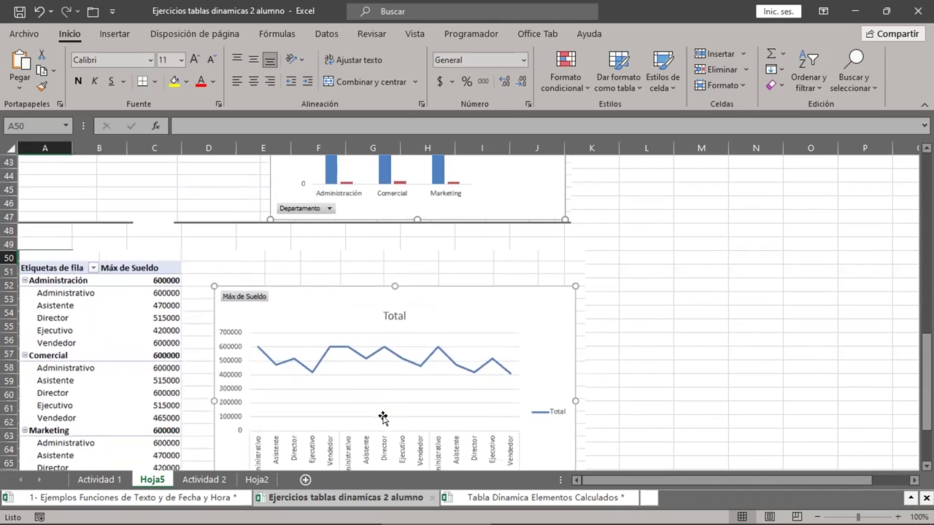
{"action": "scroll", "coordinate": [383, 418], "scroll_direction": "down", "scroll_amount": 4}
{"action": "scroll", "coordinate": [381, 420], "scroll_direction": "up", "scroll_amount": 9}
{"action": "scroll", "coordinate": [381, 421], "scroll_direction": "up", "scroll_amount": 9}
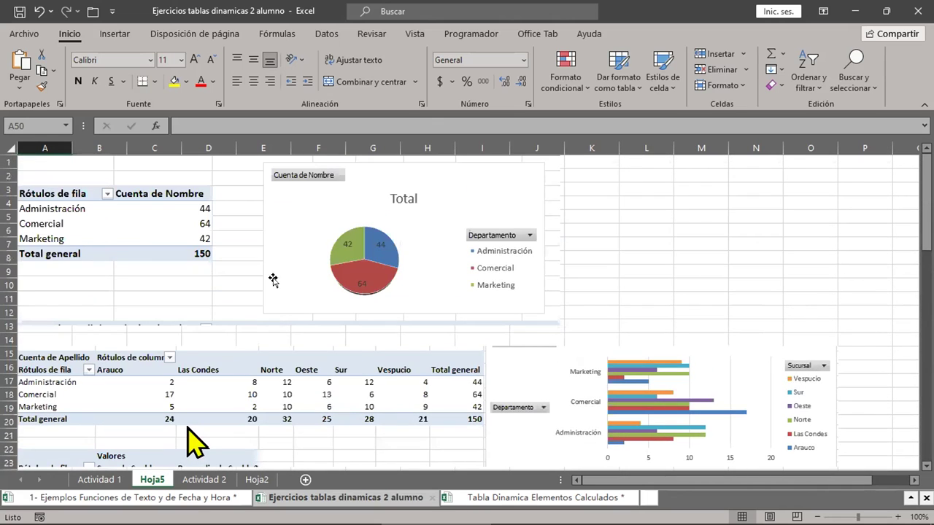
Step: Move the four example images on Hoja5 across so they start around column L, leaving columns A to J free
{"action": "left_click_drag", "start_coordinate": [583, 283], "coordinate": [861, 277]}
{"action": "scroll", "coordinate": [742, 411], "scroll_direction": "down", "scroll_amount": 2}
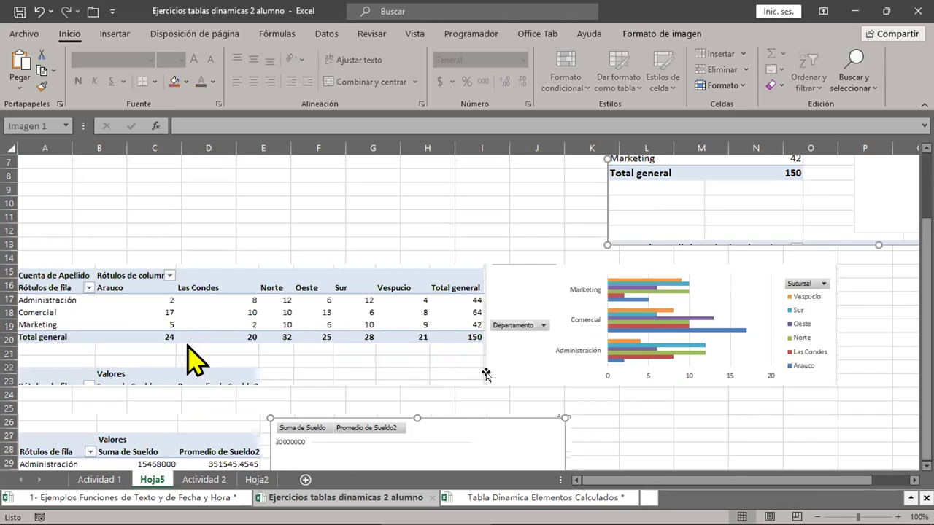
{"action": "left_click_drag", "start_coordinate": [188, 357], "coordinate": [797, 355]}
{"action": "left_click_drag", "start_coordinate": [687, 305], "coordinate": [675, 304]}
{"action": "scroll", "coordinate": [562, 413], "scroll_direction": "down", "scroll_amount": 4}
{"action": "left_click_drag", "start_coordinate": [252, 343], "coordinate": [839, 327]}
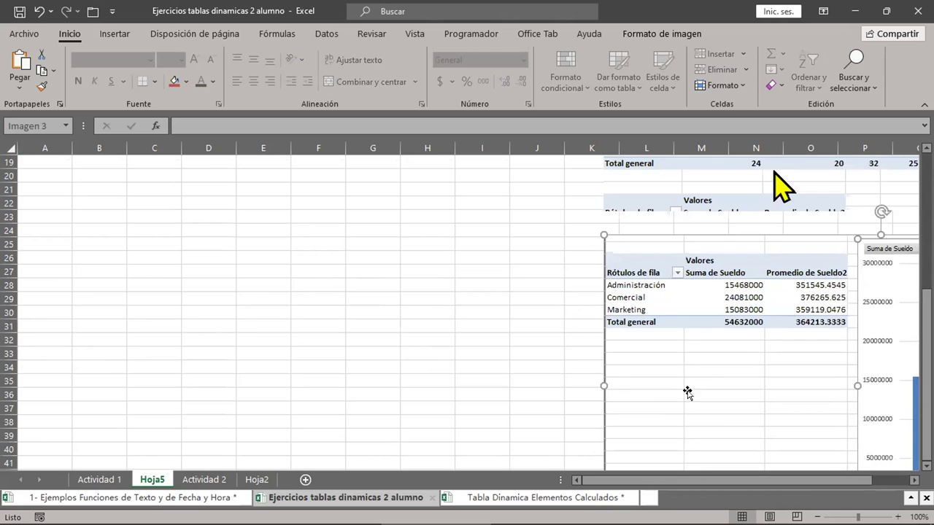
{"action": "scroll", "coordinate": [598, 419], "scroll_direction": "down", "scroll_amount": 7}
{"action": "left_click_drag", "start_coordinate": [197, 377], "coordinate": [785, 356]}
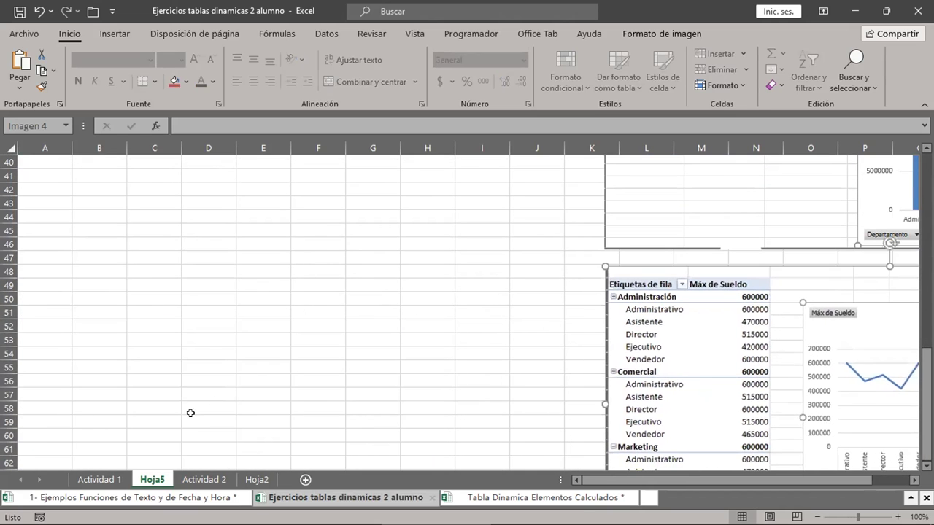
Step: Compare the first task on Actividad 1 with its solved example on Hoja5, and mark the range A1:J13 for it
{"action": "left_click", "coordinate": [100, 479]}
{"action": "left_click_drag", "start_coordinate": [390, 206], "coordinate": [607, 206]}
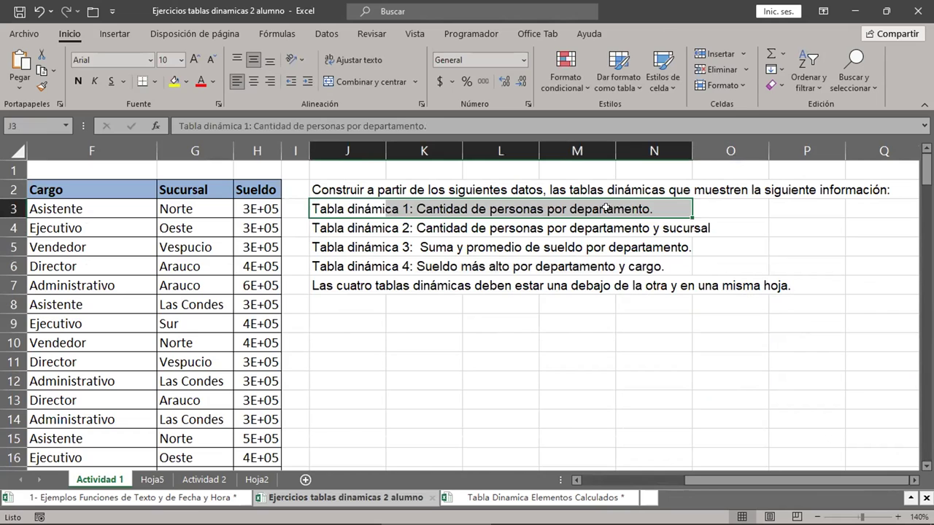
{"action": "left_click", "coordinate": [151, 481]}
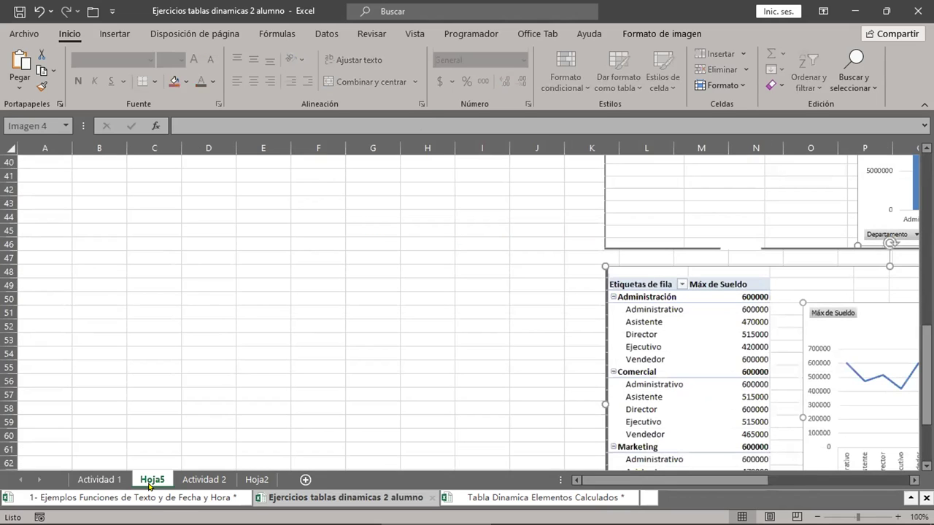
{"action": "scroll", "coordinate": [655, 401], "scroll_direction": "up", "scroll_amount": 13}
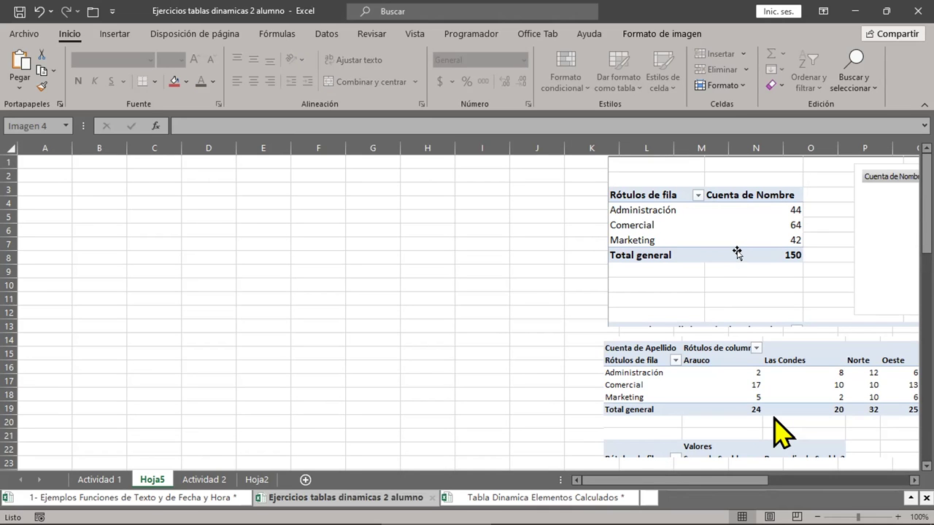
{"action": "left_click_drag", "start_coordinate": [747, 481], "coordinate": [820, 486]}
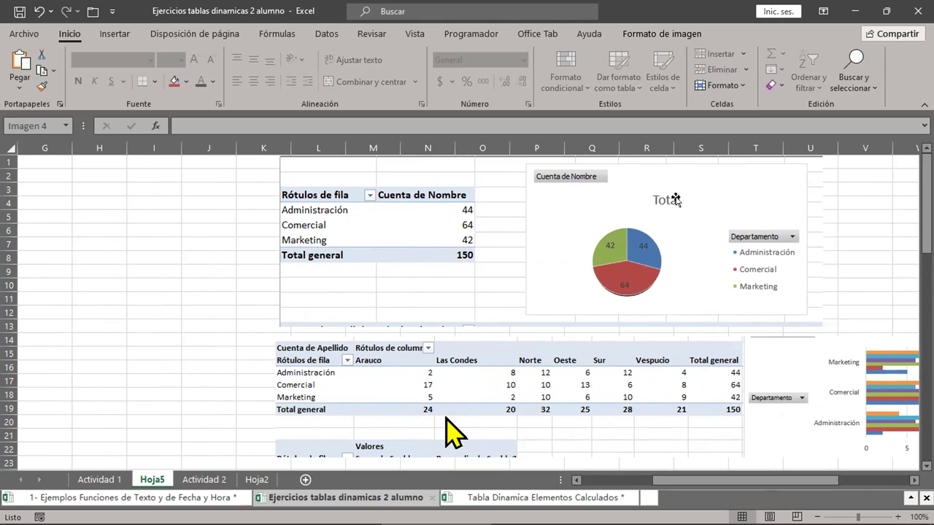
{"action": "left_click_drag", "start_coordinate": [728, 479], "coordinate": [563, 480]}
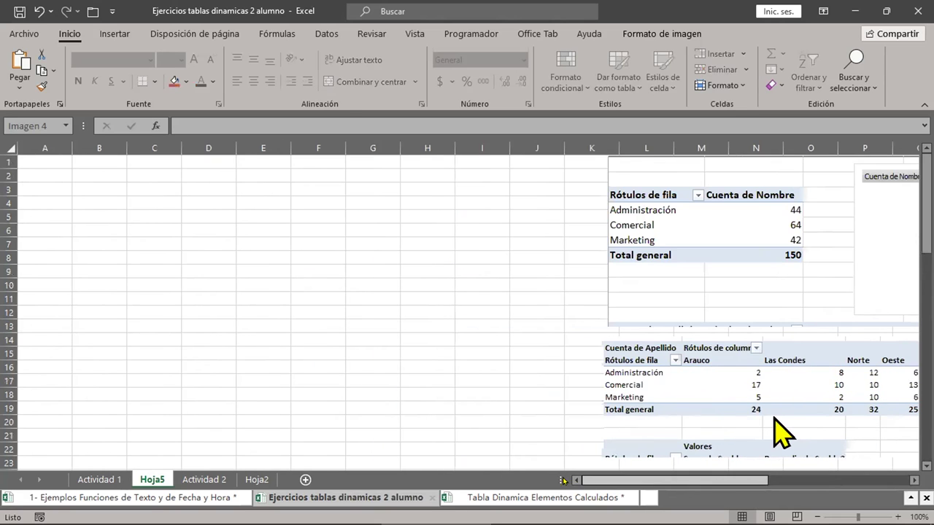
{"action": "left_click_drag", "start_coordinate": [53, 162], "coordinate": [543, 327]}
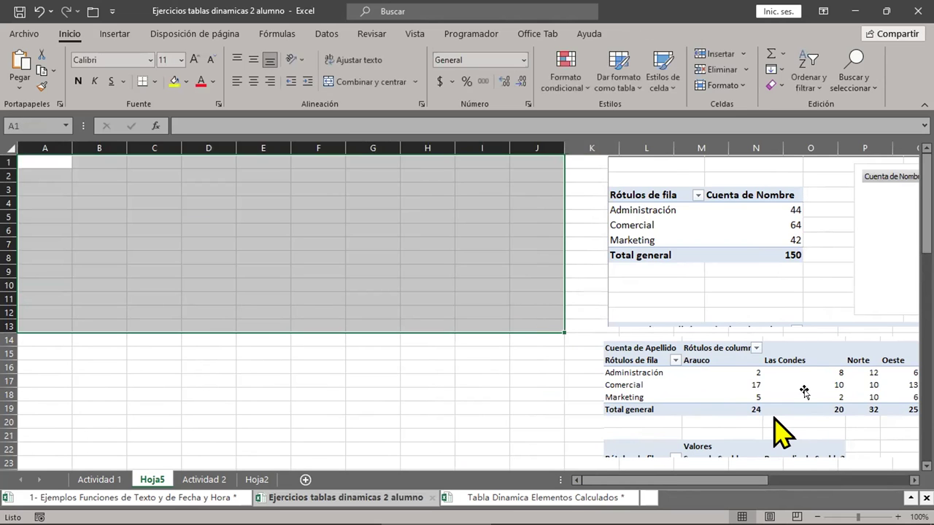
Step: Read the second task on Actividad 1 and examine its solved table and bar chart on Hoja5
{"action": "left_click", "coordinate": [113, 483]}
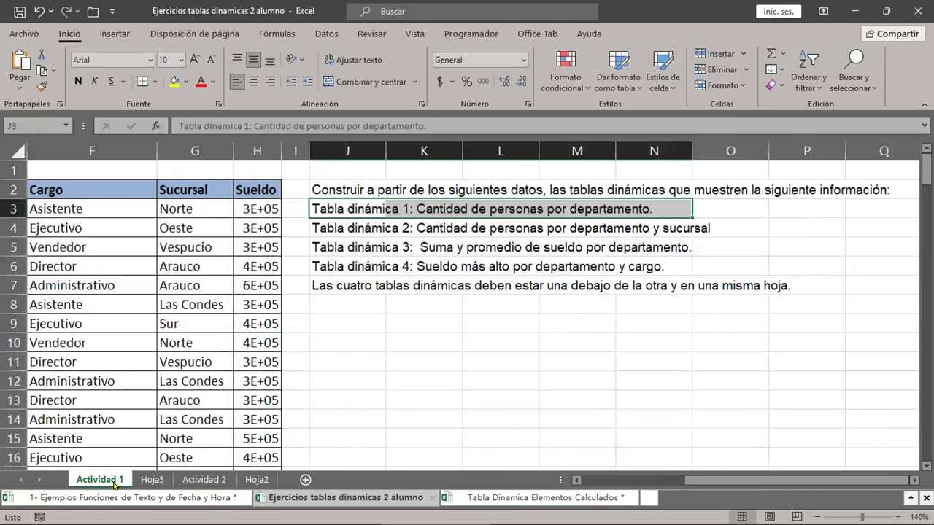
{"action": "left_click_drag", "start_coordinate": [343, 227], "coordinate": [698, 237]}
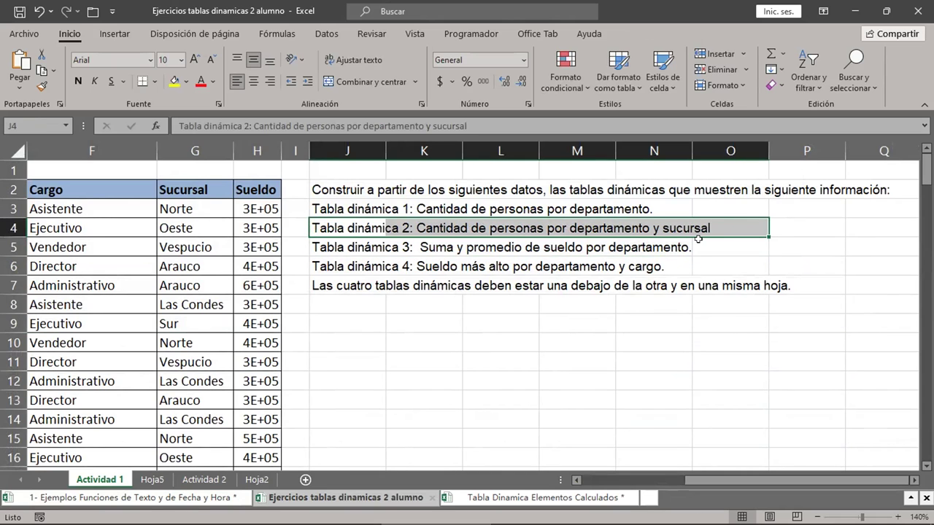
{"action": "left_click", "coordinate": [150, 479]}
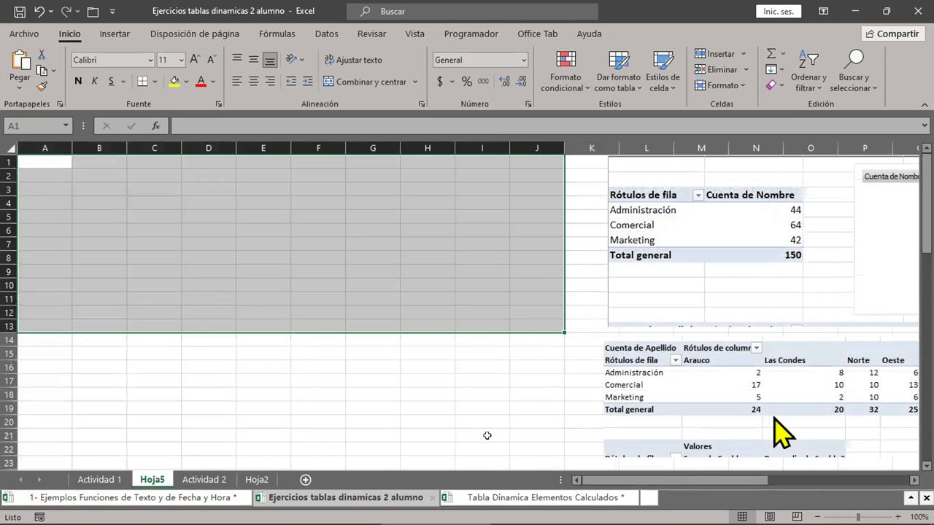
{"action": "scroll", "coordinate": [486, 435], "scroll_direction": "down", "scroll_amount": 2}
{"action": "scroll", "coordinate": [487, 444], "scroll_direction": "down", "scroll_amount": 2}
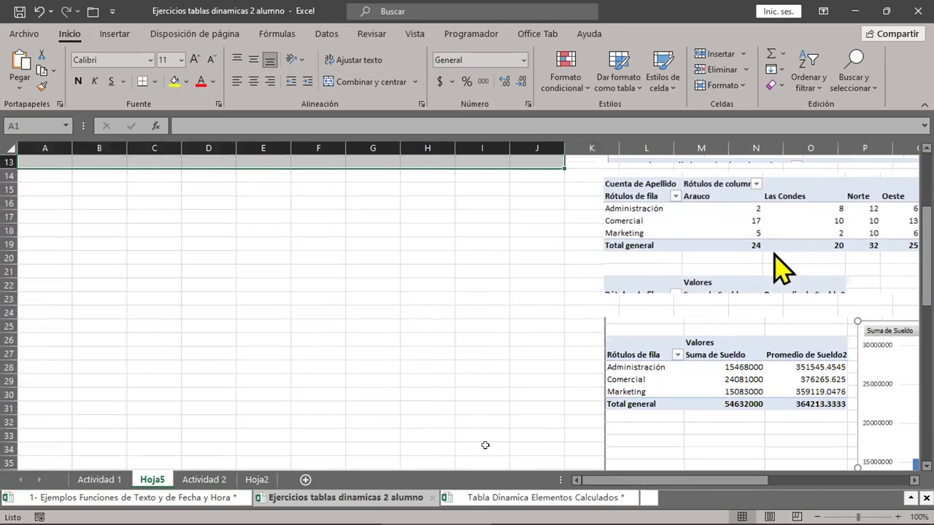
{"action": "scroll", "coordinate": [485, 445], "scroll_direction": "up", "scroll_amount": 2}
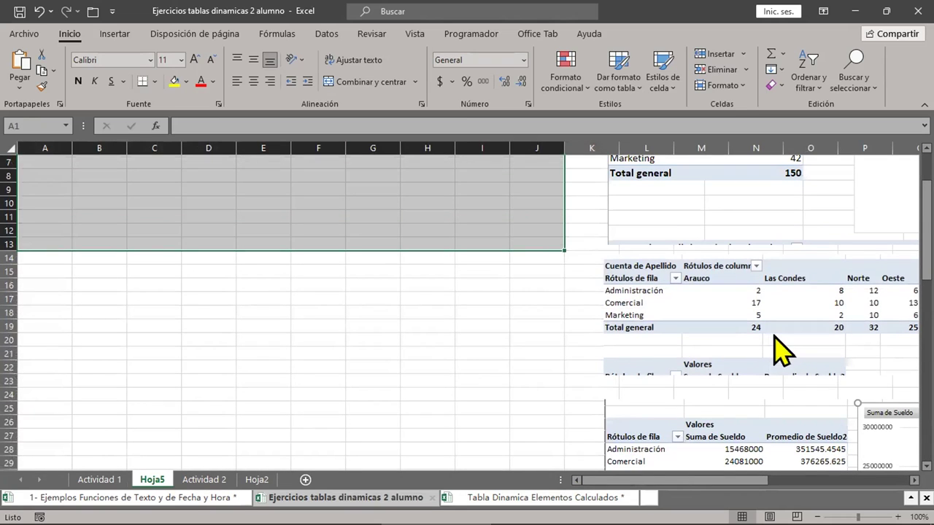
{"action": "left_click", "coordinate": [913, 480]}
{"action": "left_click", "coordinate": [904, 480]}
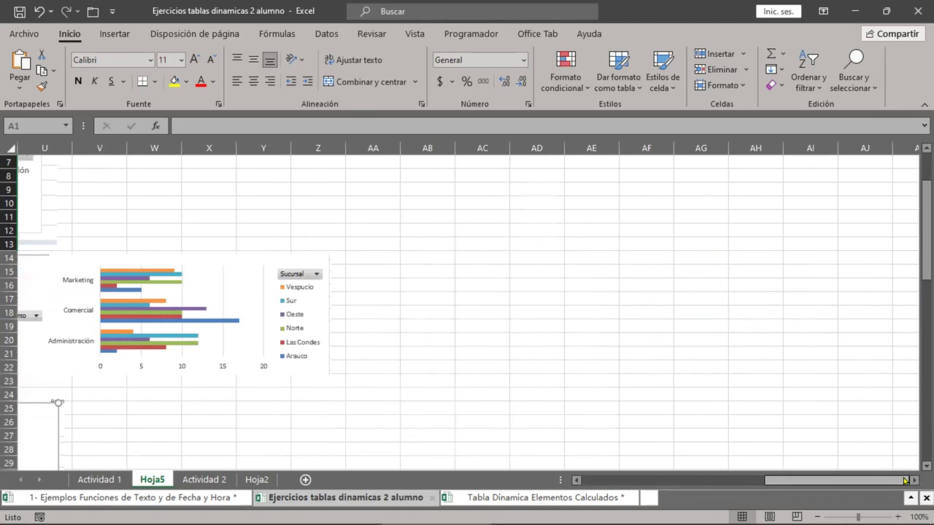
Step: Nudge the second example image on Hoja5 slightly sideways and mark the range A14:J23 beside it
{"action": "left_click_drag", "start_coordinate": [778, 480], "coordinate": [689, 492]}
{"action": "left_click_drag", "start_coordinate": [444, 333], "coordinate": [443, 337]}
{"action": "left_click_drag", "start_coordinate": [686, 480], "coordinate": [603, 480]}
{"action": "left_click_drag", "start_coordinate": [41, 250], "coordinate": [552, 374]}
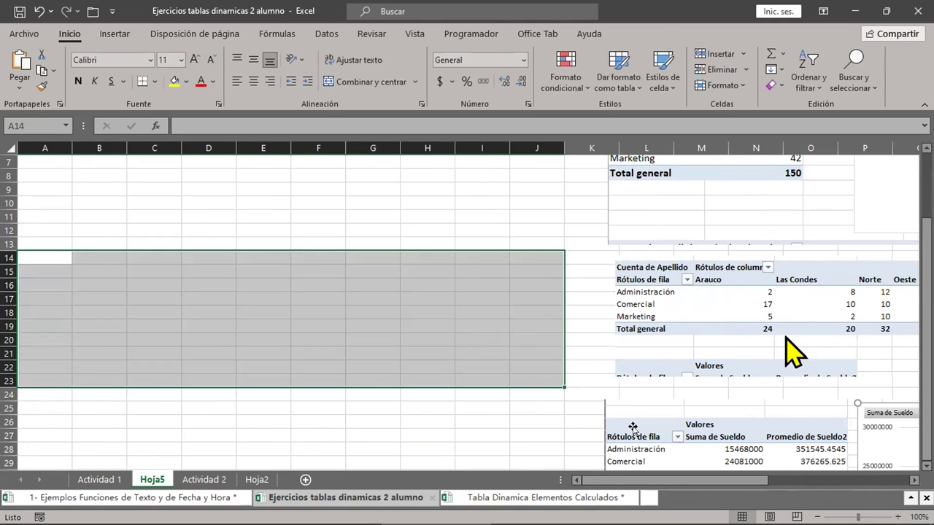
Step: Shift the fourth, third and second example images on Hoja5 down to start around rows 54, 28 and 16, and check their spacing
{"action": "scroll", "coordinate": [647, 448], "scroll_direction": "up", "scroll_amount": 2}
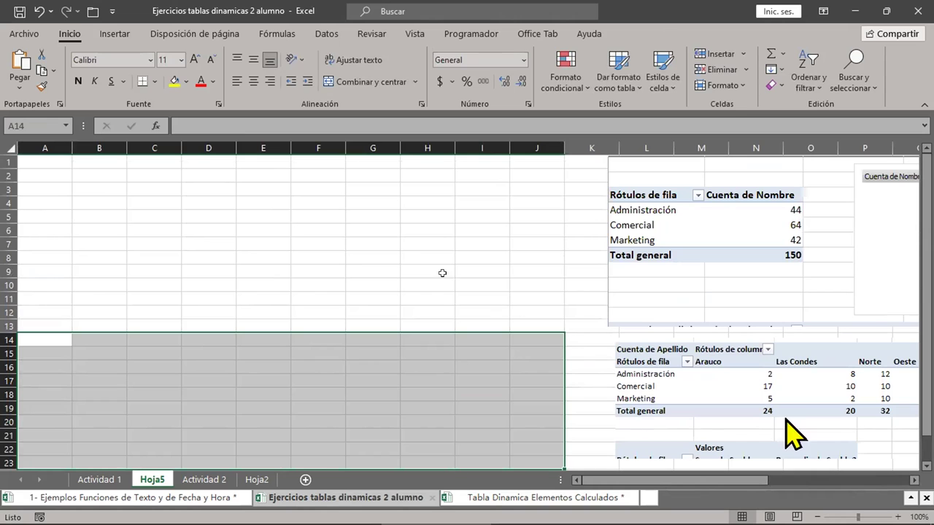
{"action": "scroll", "coordinate": [443, 389], "scroll_direction": "down", "scroll_amount": 3}
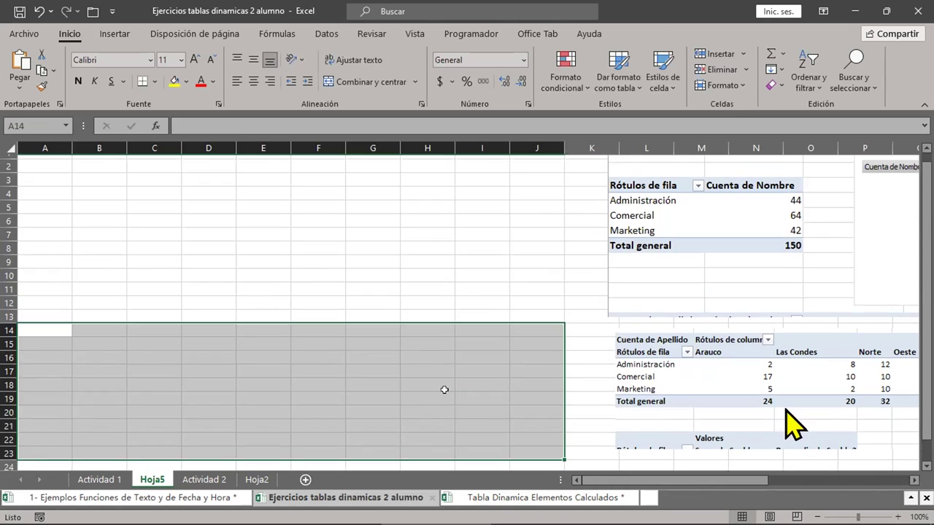
{"action": "scroll", "coordinate": [443, 392], "scroll_direction": "down", "scroll_amount": 9}
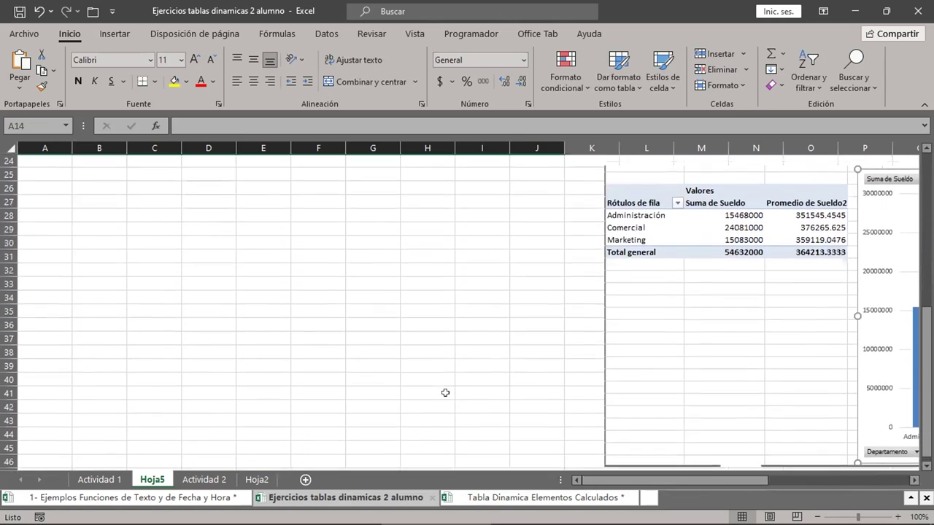
{"action": "left_click_drag", "start_coordinate": [722, 359], "coordinate": [728, 415]}
{"action": "scroll", "coordinate": [745, 323], "scroll_direction": "up", "scroll_amount": 6}
{"action": "left_click", "coordinate": [744, 323]}
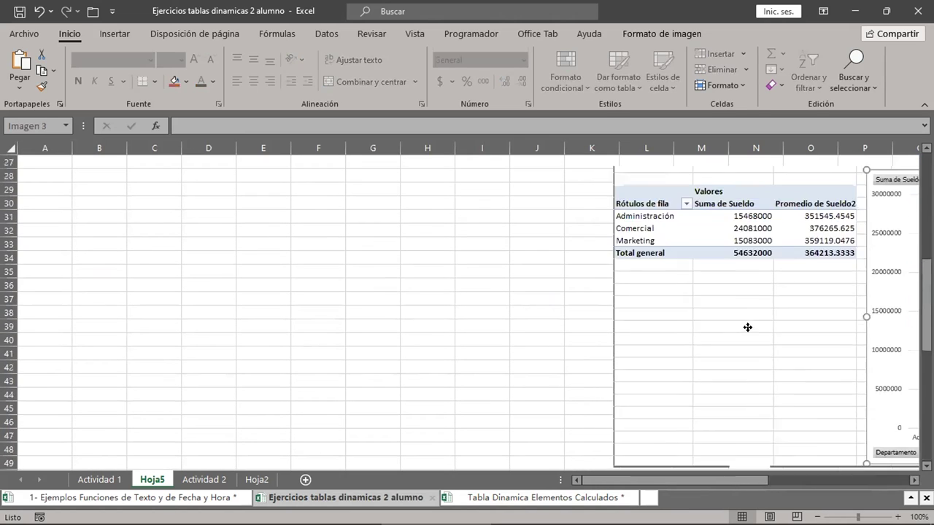
{"action": "scroll", "coordinate": [744, 323], "scroll_direction": "up", "scroll_amount": 3}
{"action": "left_click", "coordinate": [698, 298]}
{"action": "left_click_drag", "start_coordinate": [699, 298], "coordinate": [687, 326]}
{"action": "scroll", "coordinate": [687, 326], "scroll_direction": "up", "scroll_amount": 4}
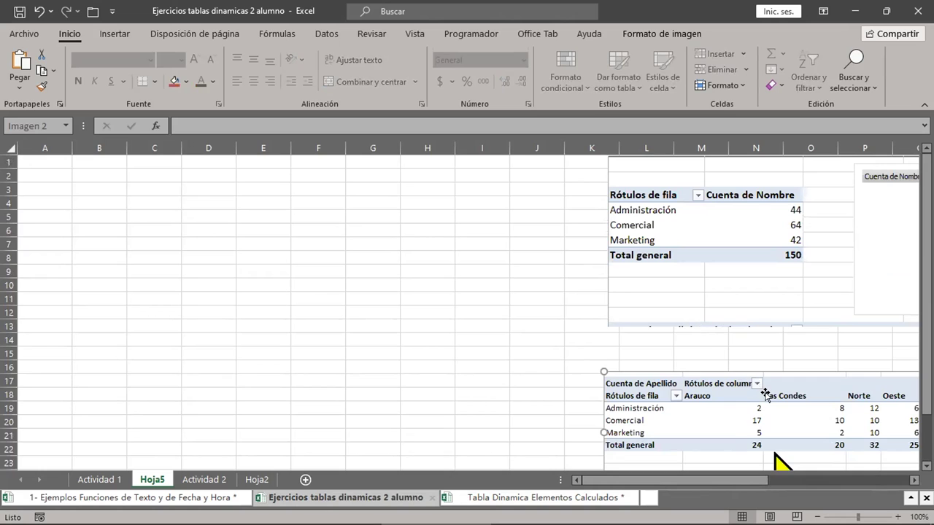
{"action": "scroll", "coordinate": [763, 401], "scroll_direction": "down", "scroll_amount": 4}
{"action": "scroll", "coordinate": [763, 400], "scroll_direction": "down", "scroll_amount": 11}
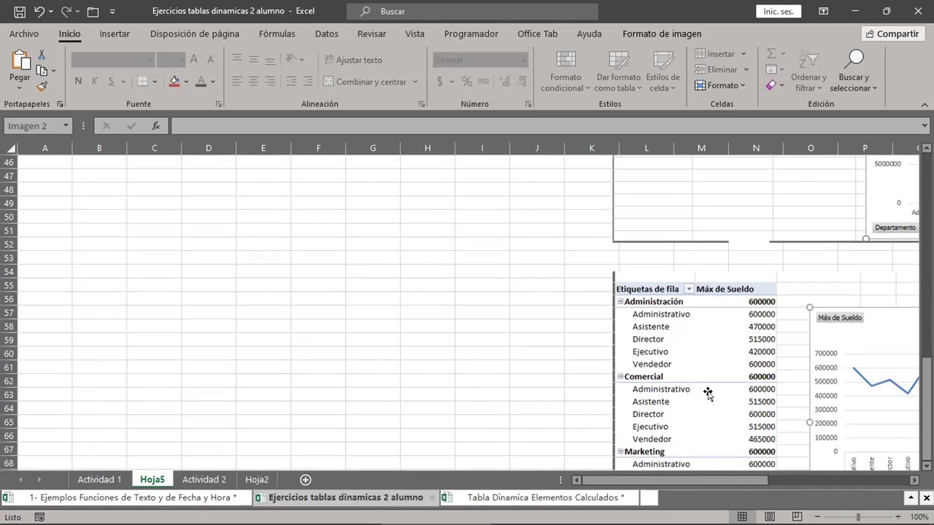
Step: Check the task list on Actividad 1 once more and return to the first solved example on Hoja5
{"action": "left_click", "coordinate": [92, 480]}
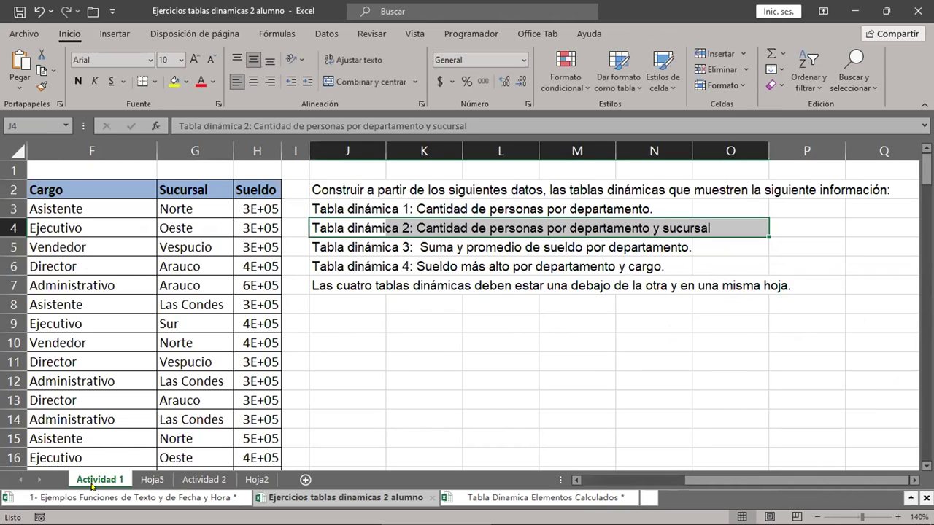
{"action": "left_click", "coordinate": [350, 232]}
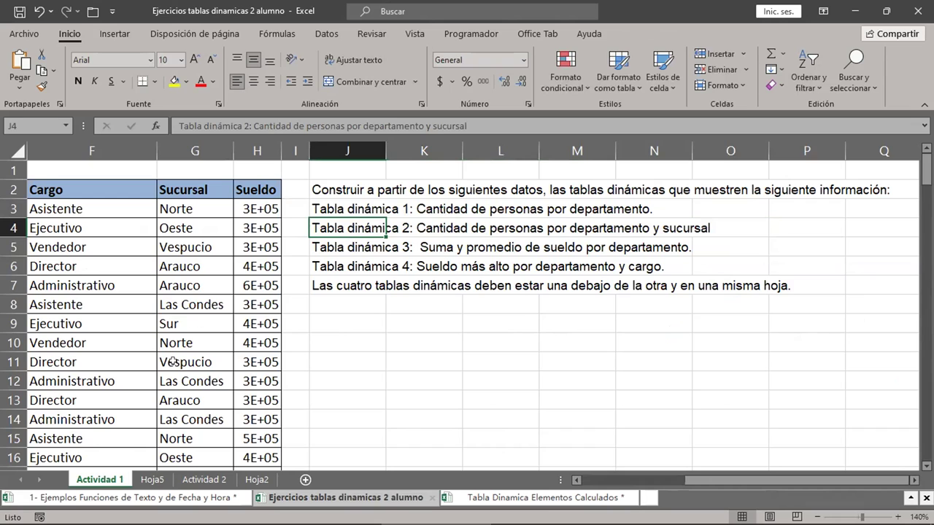
{"action": "left_click", "coordinate": [153, 480]}
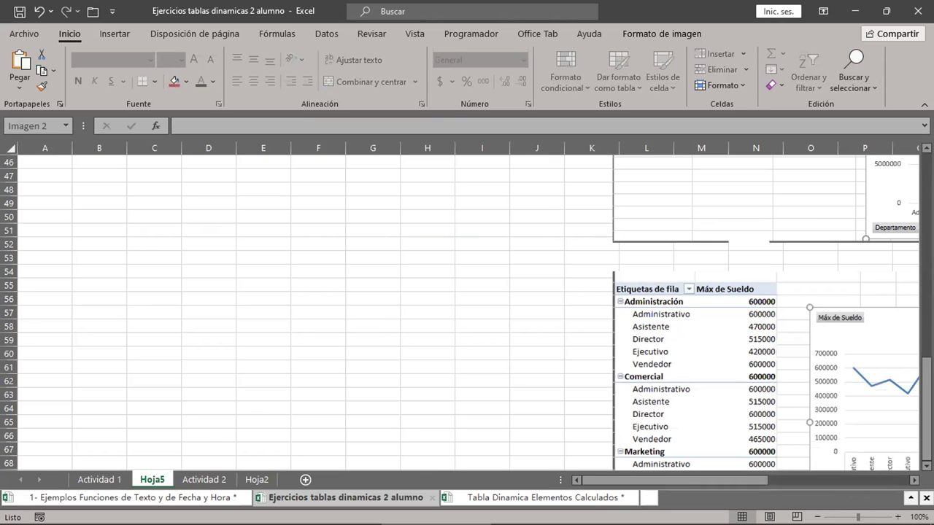
{"action": "scroll", "coordinate": [781, 246], "scroll_direction": "up", "scroll_amount": 15}
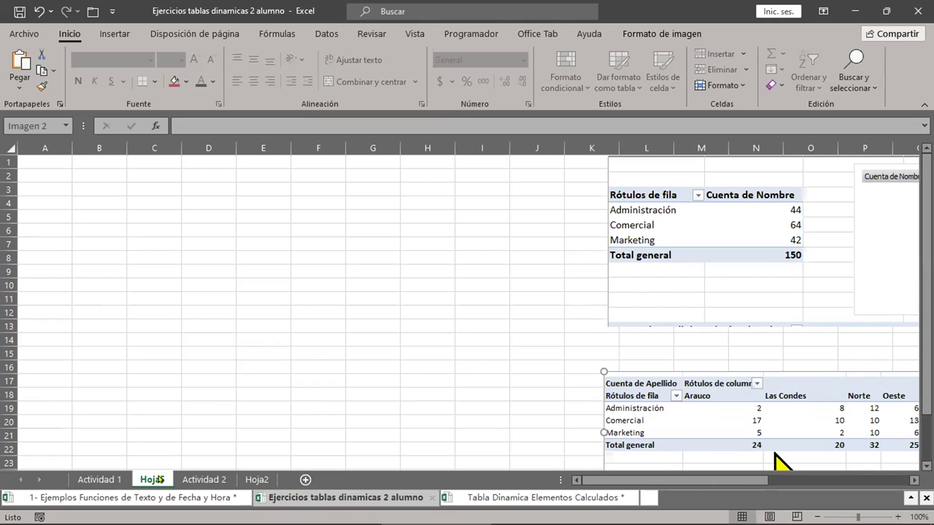
{"action": "mouse_move", "coordinate": [146, 521]}
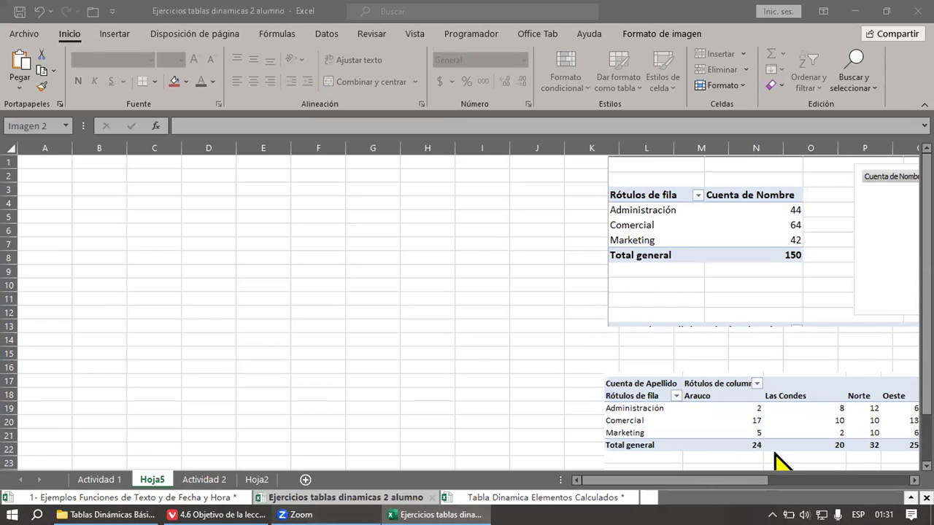